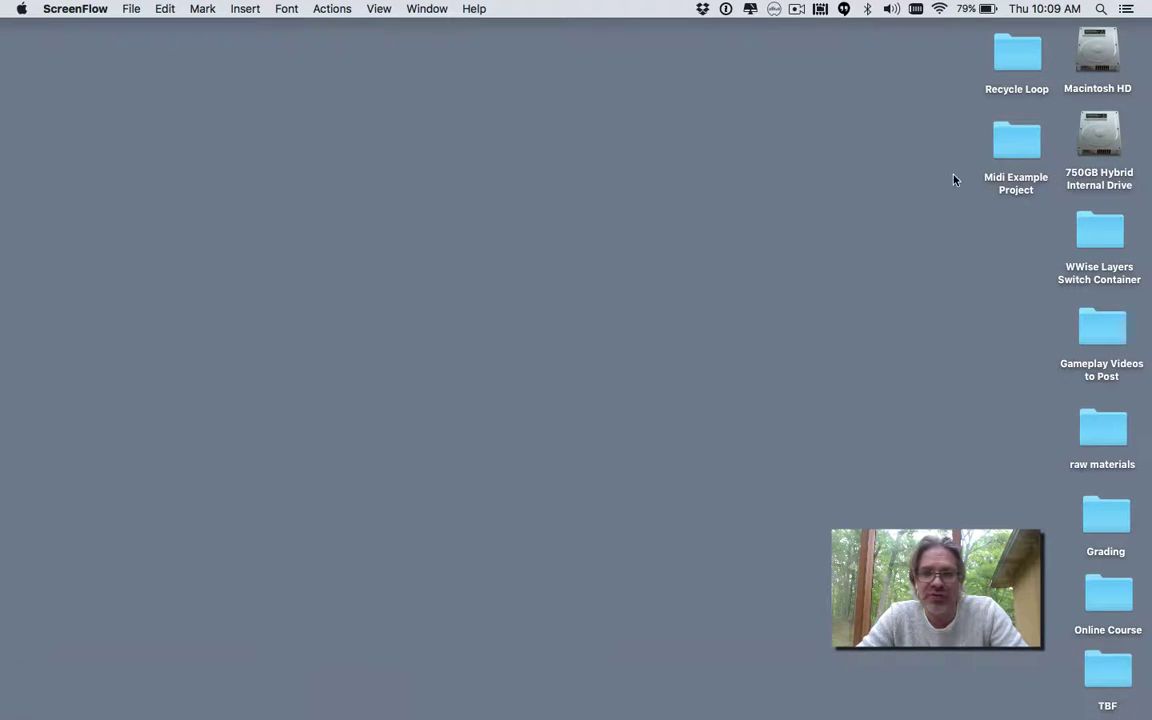
Step: Make Finder the active program using its Dock icon
mouse_move(702, 708)
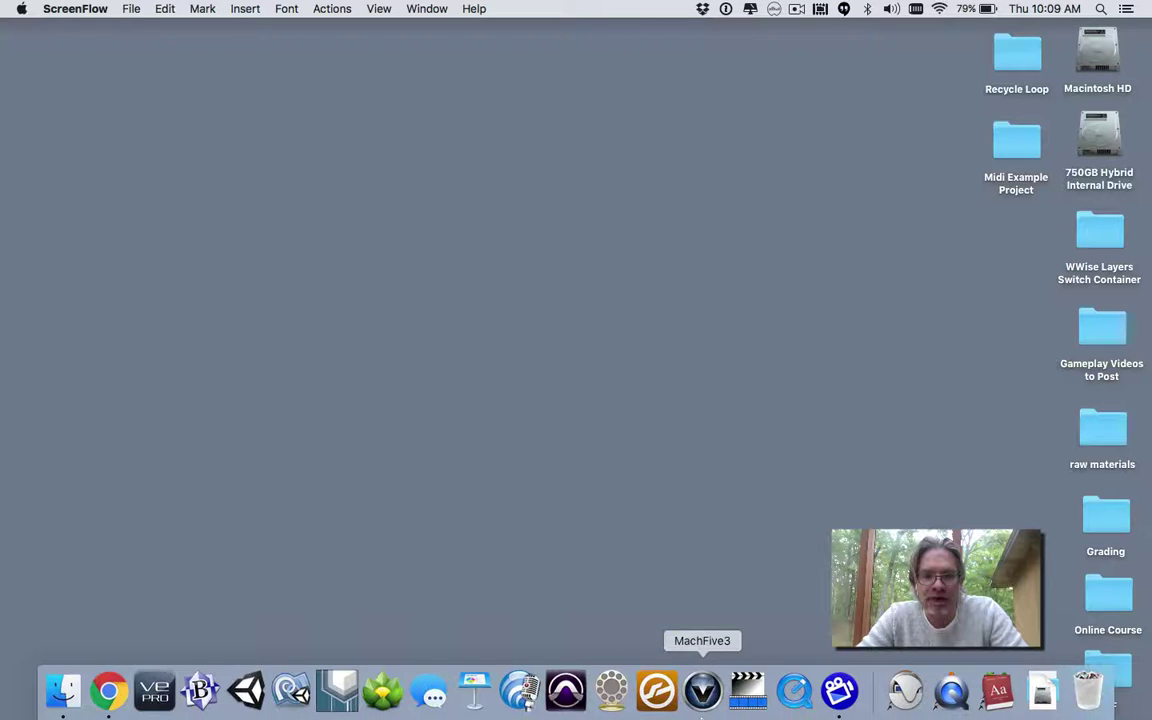
click(697, 585)
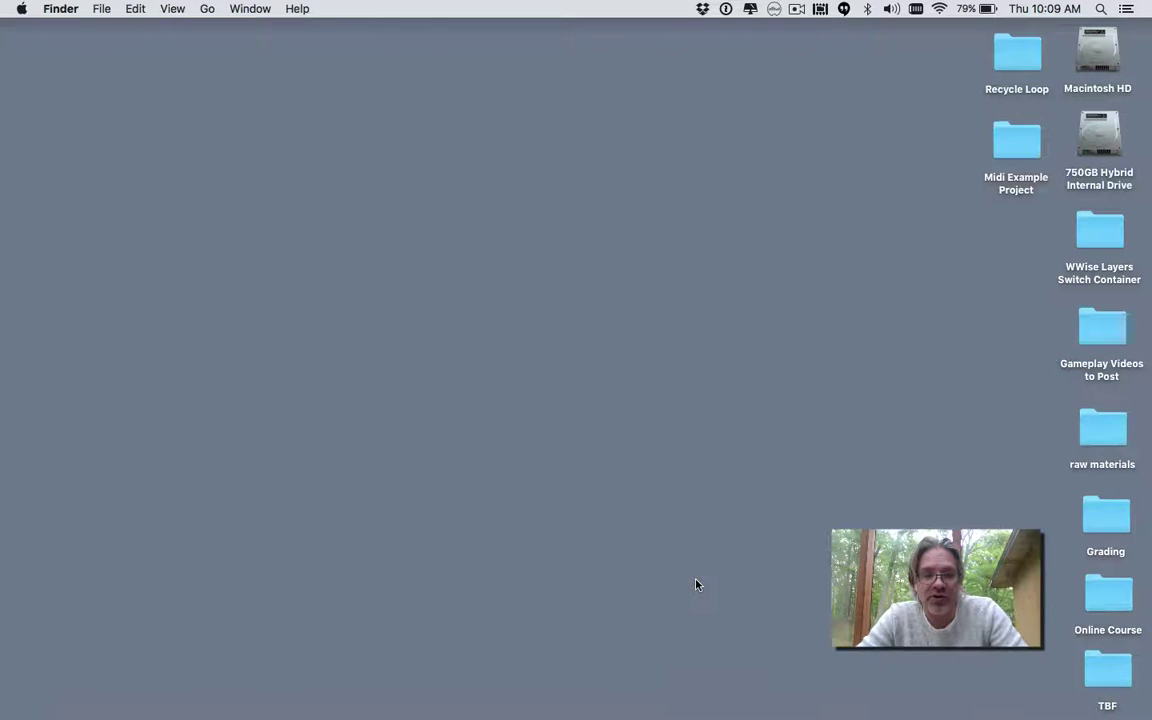
Step: Launch Digital Performer from the Applications folder, then close the Finder window
key(super+shift+a)
text(dig)
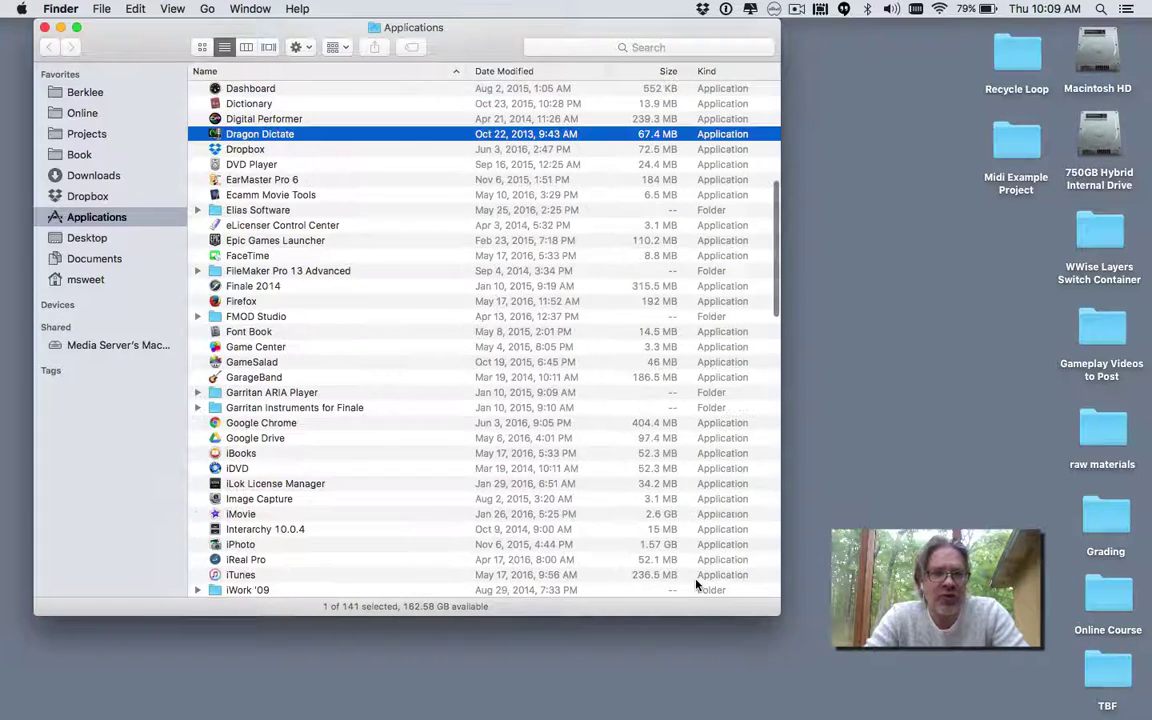
key(super+o)
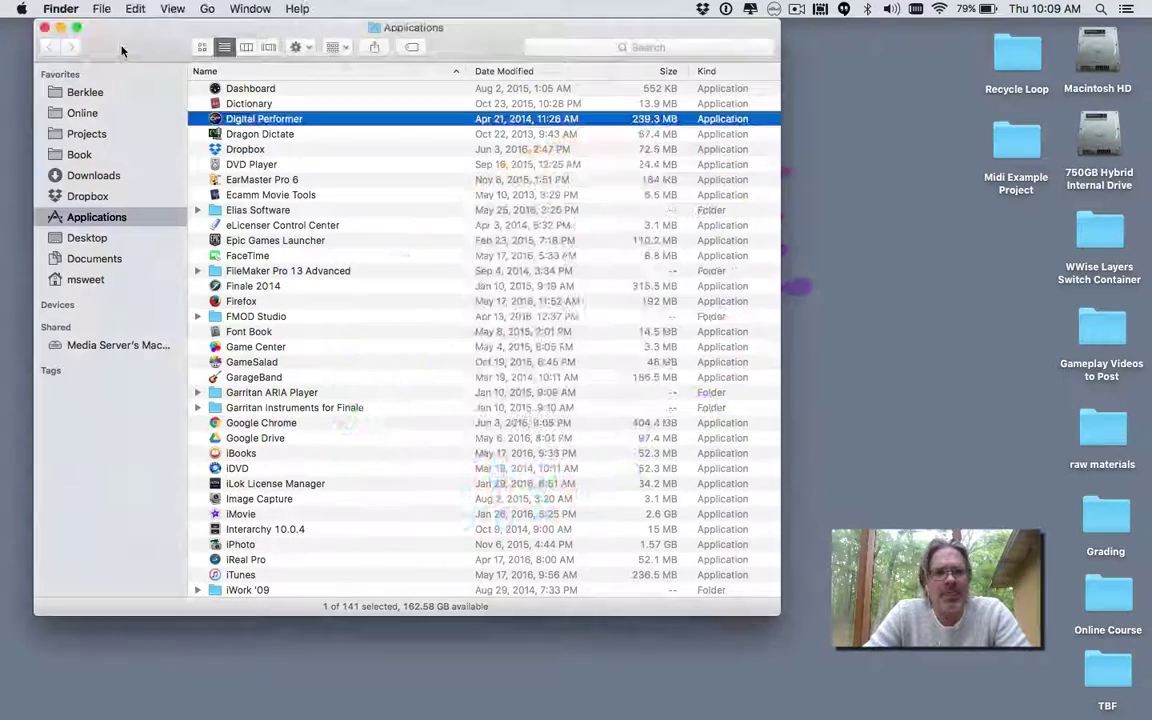
click(44, 27)
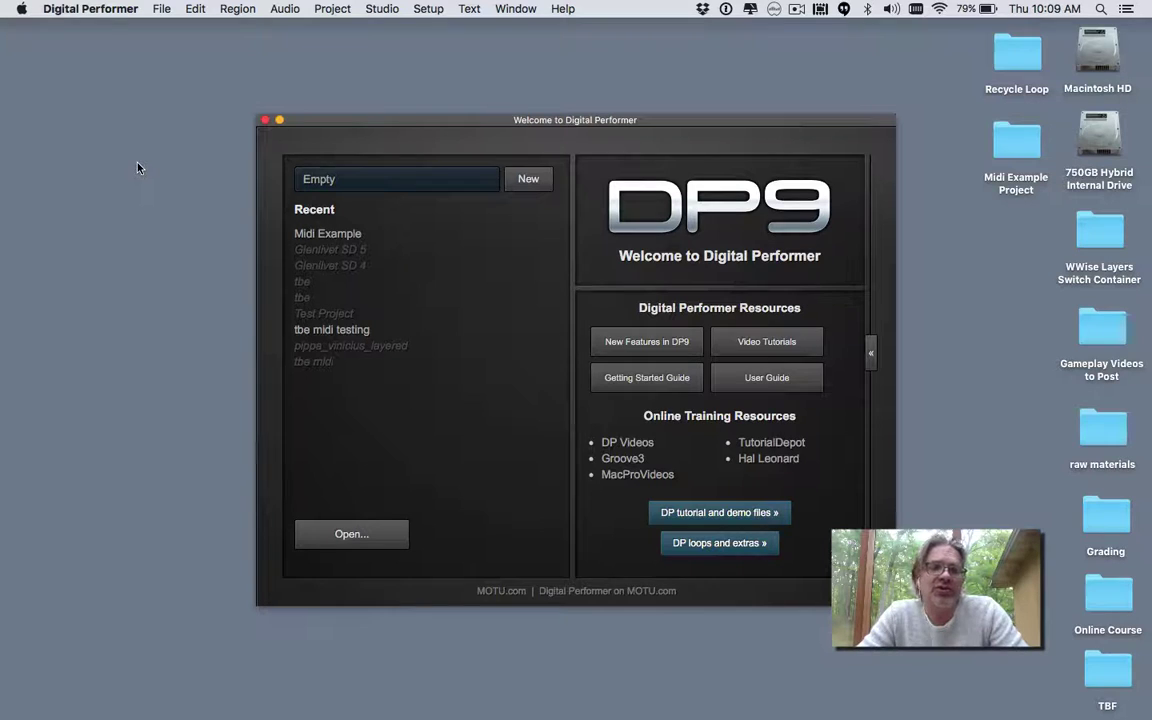
Step: Open the recent Midi Example project and play back the four-bar MIDI-1 track
click(318, 236)
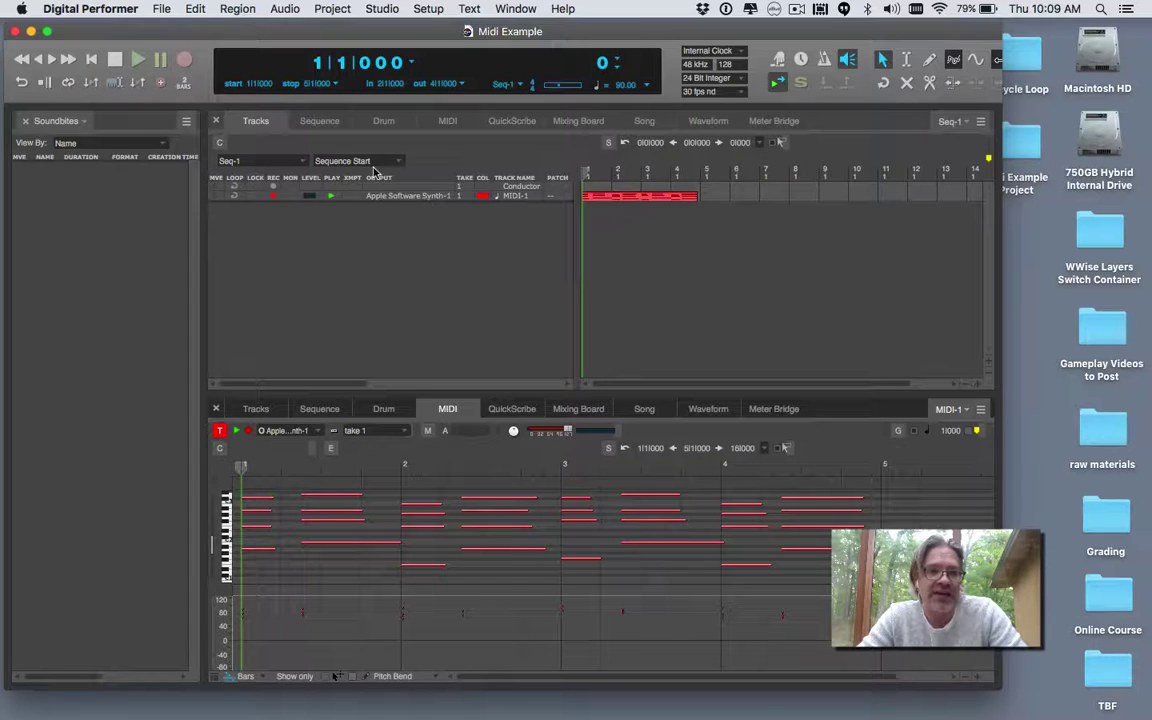
double_click(506, 196)
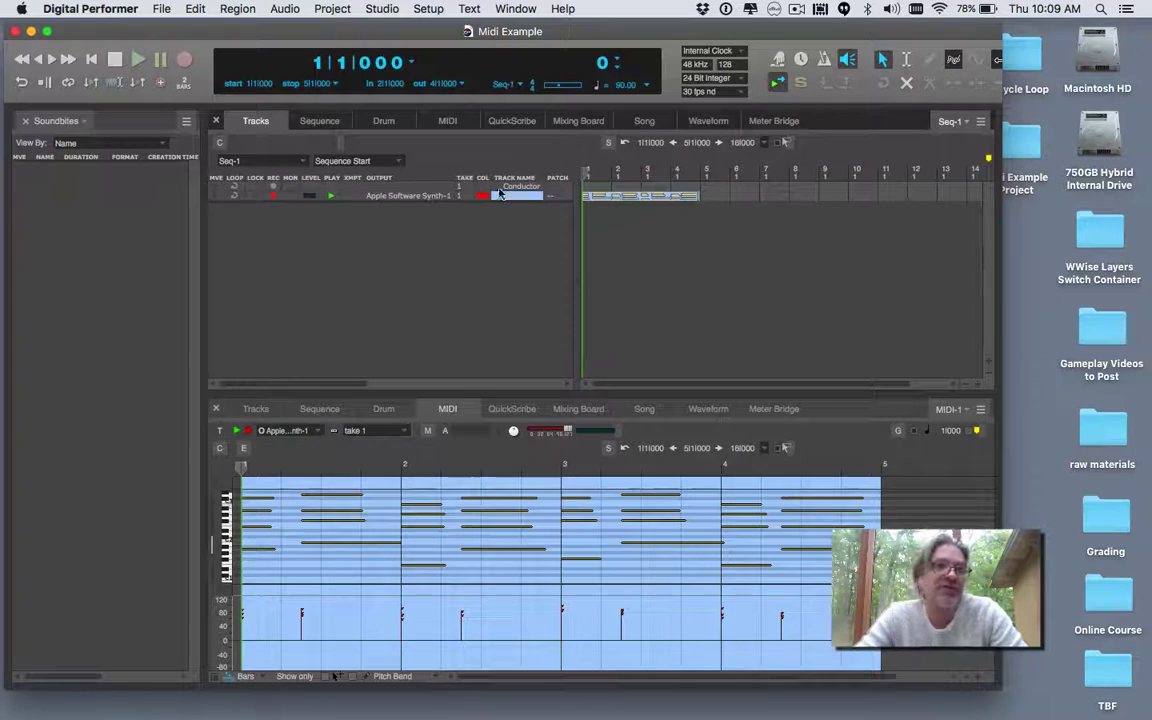
click(139, 60)
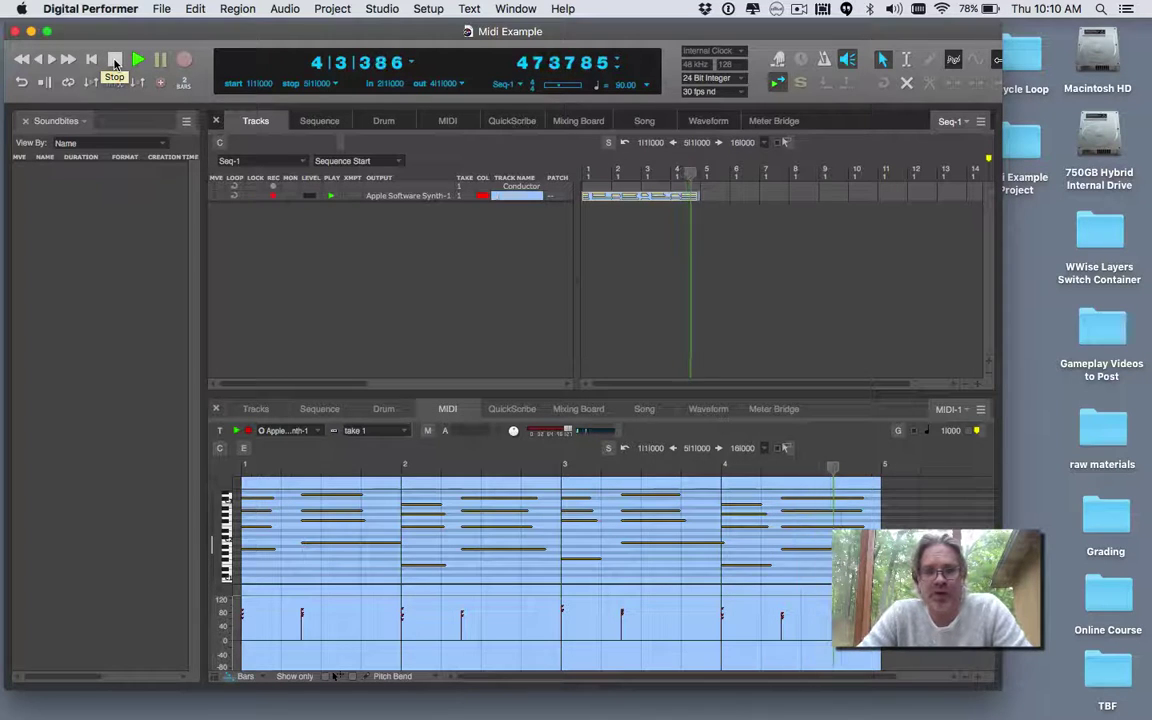
click(115, 60)
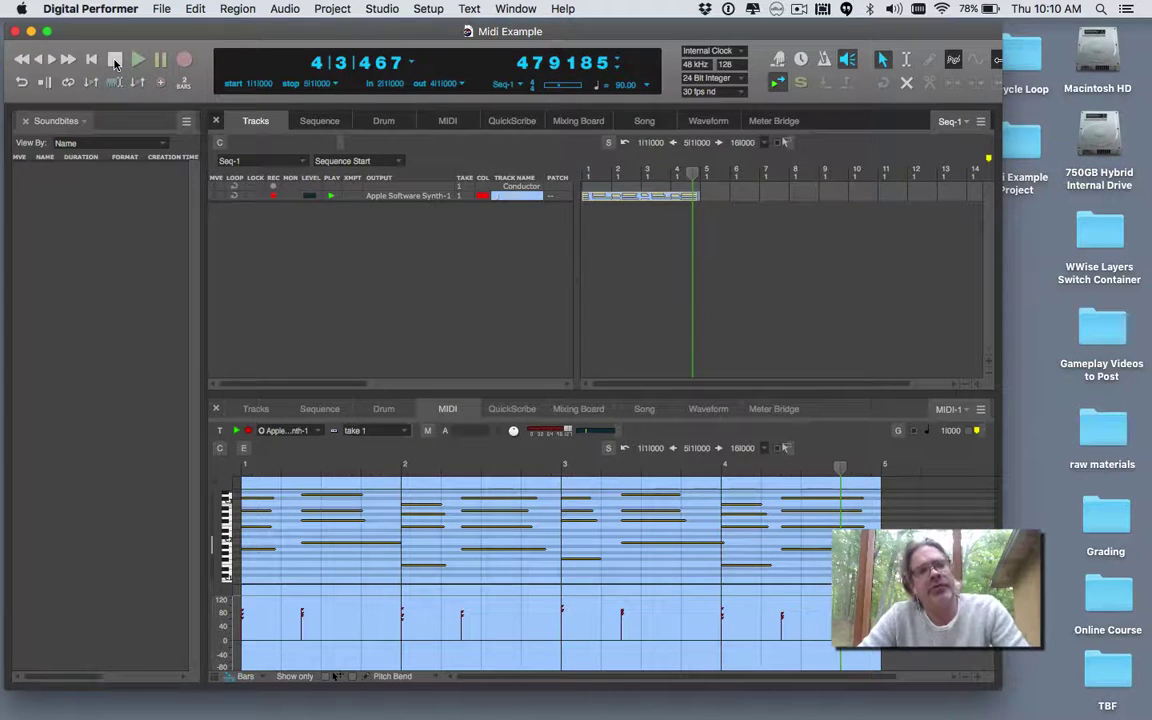
click(396, 262)
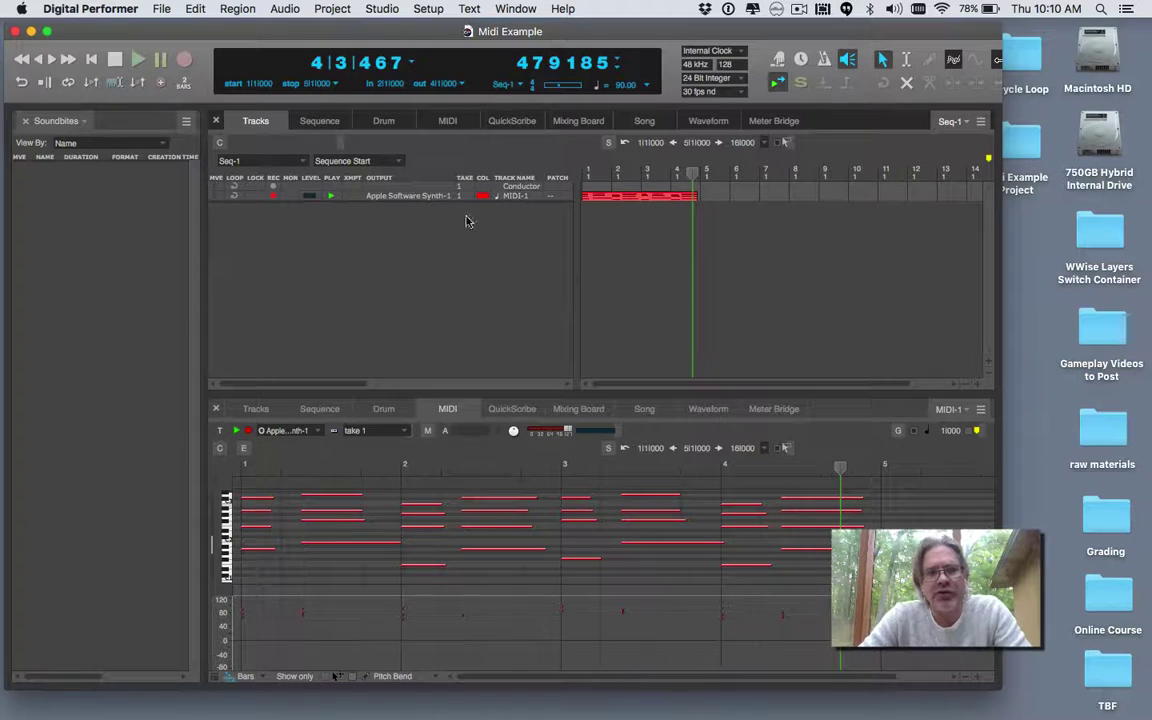
Step: Save the sequence as a Standard MIDI File replacing Midi Example.mid, then hide Digital Performer
click(161, 8)
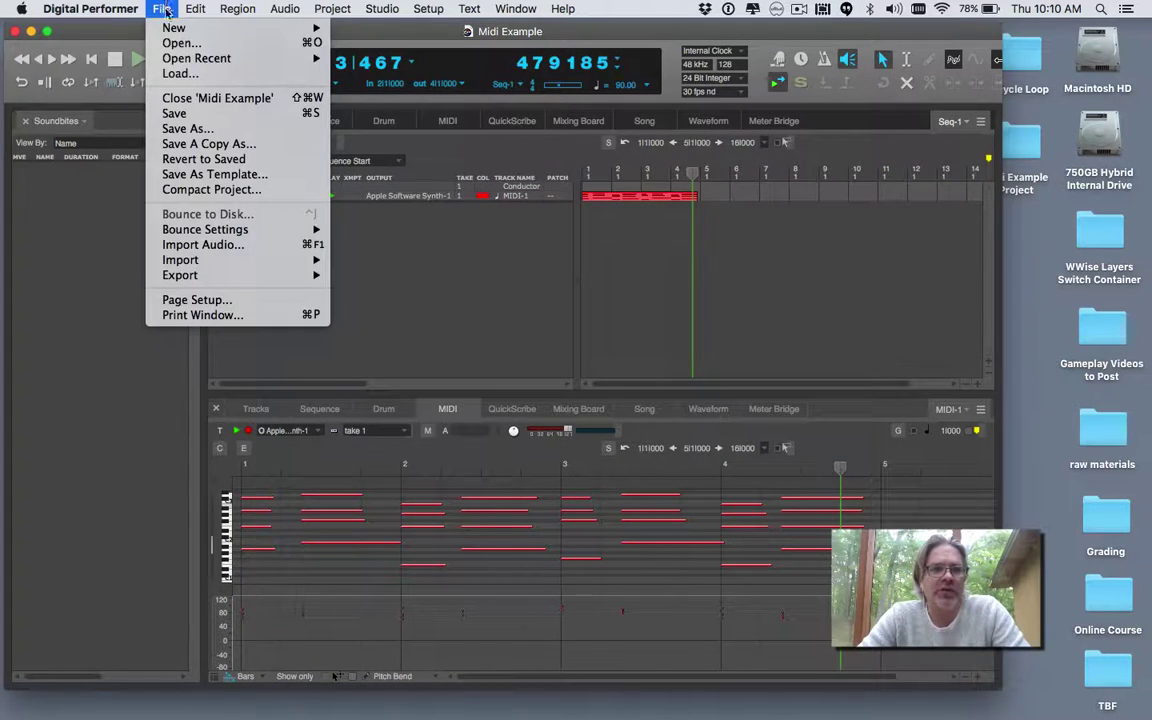
click(165, 130)
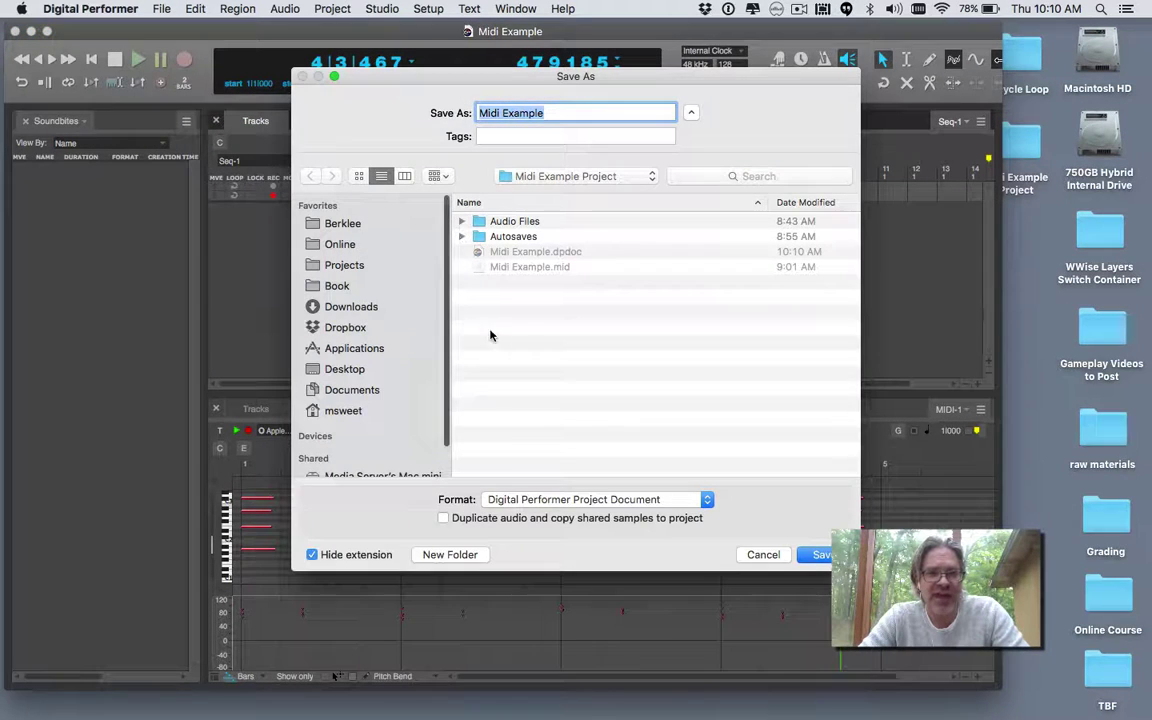
click(520, 499)
click(520, 514)
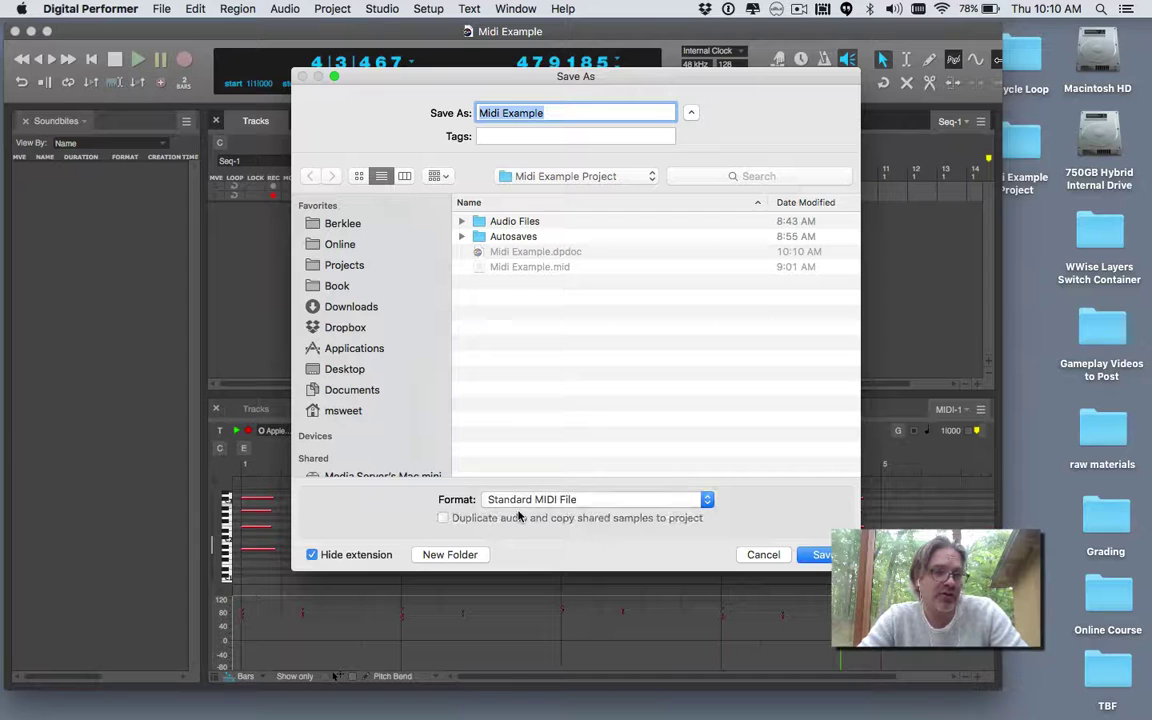
click(813, 555)
click(679, 182)
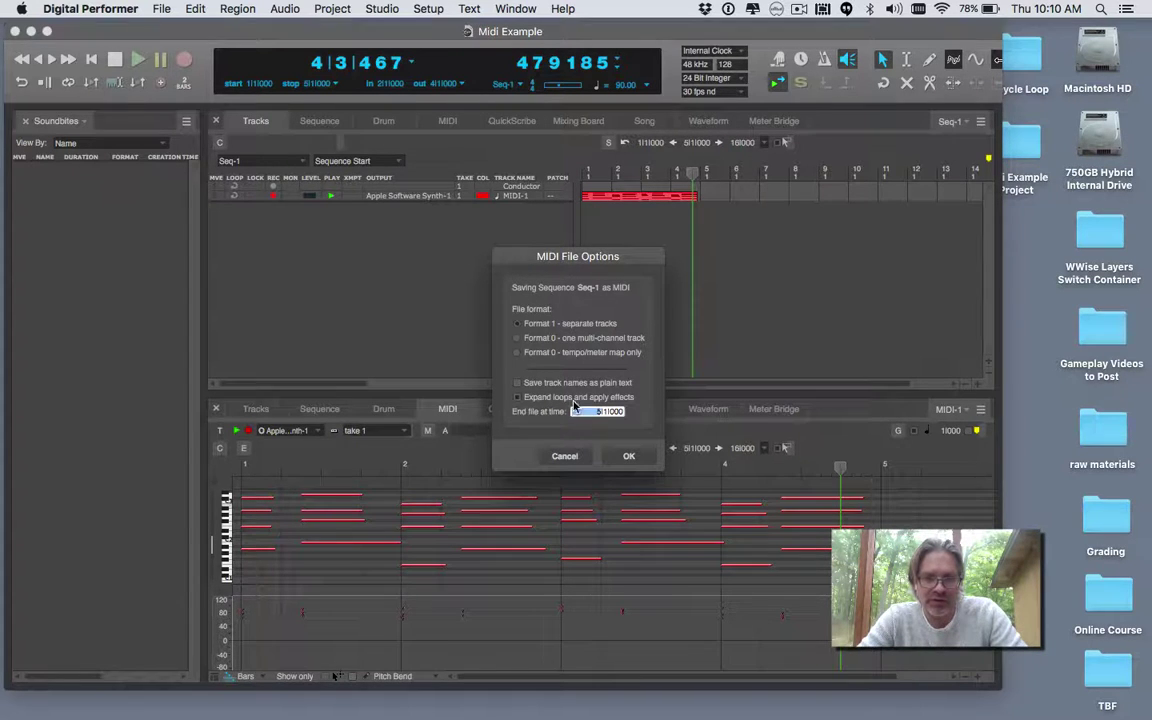
click(628, 455)
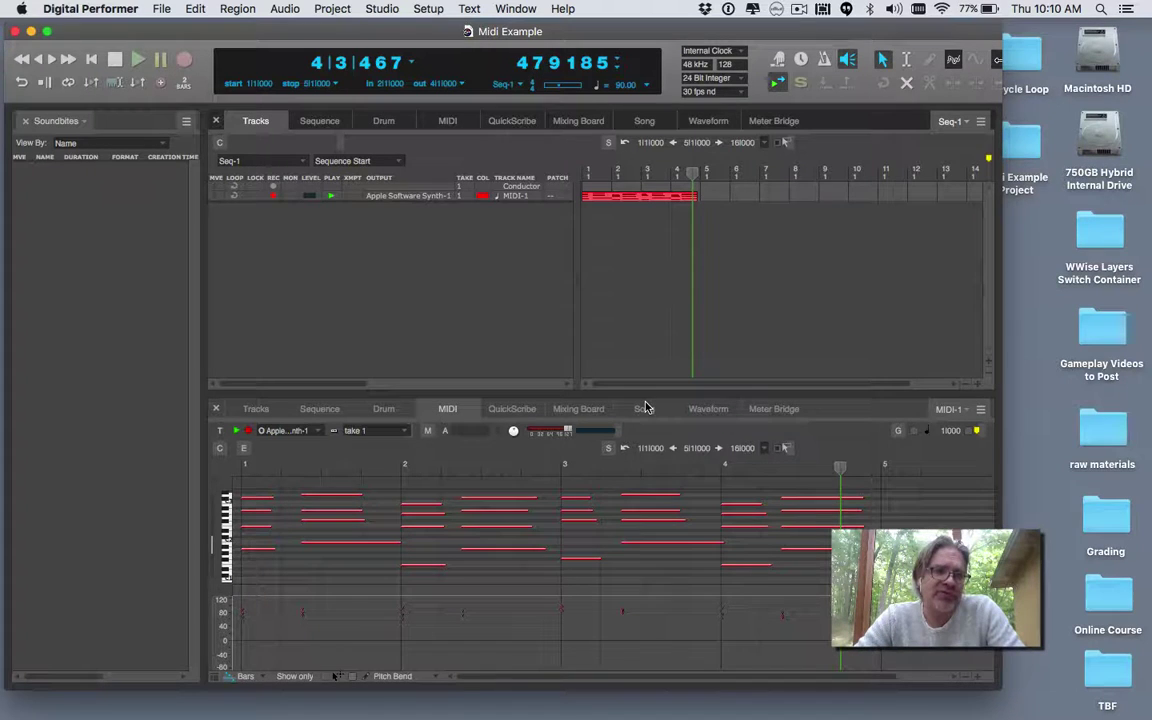
key(super+h)
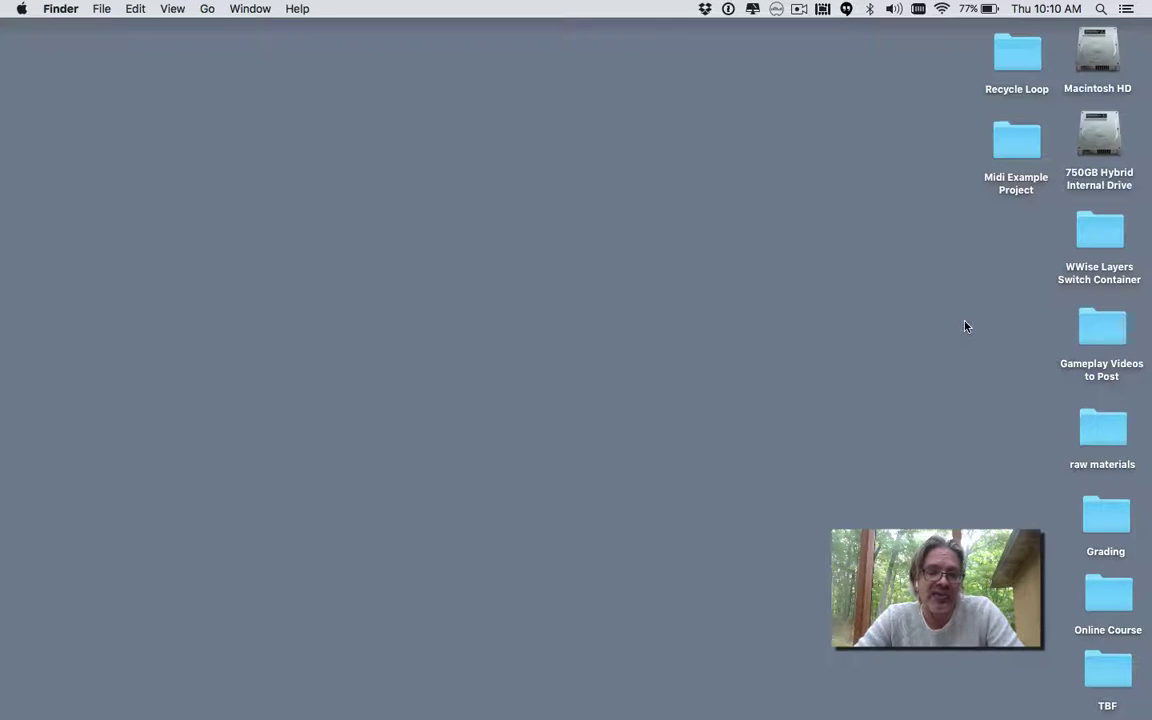
Step: Open the ReCycle folder in Applications and launch the ReCycle application
key(shift+super+a)
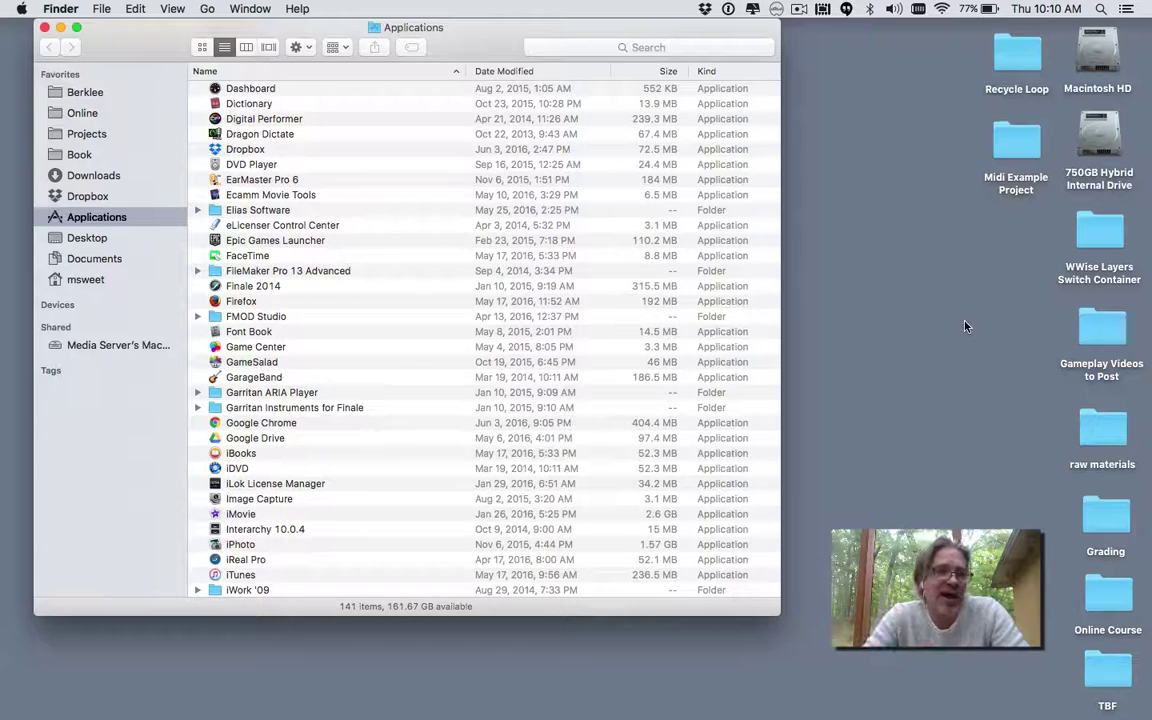
text(reas)
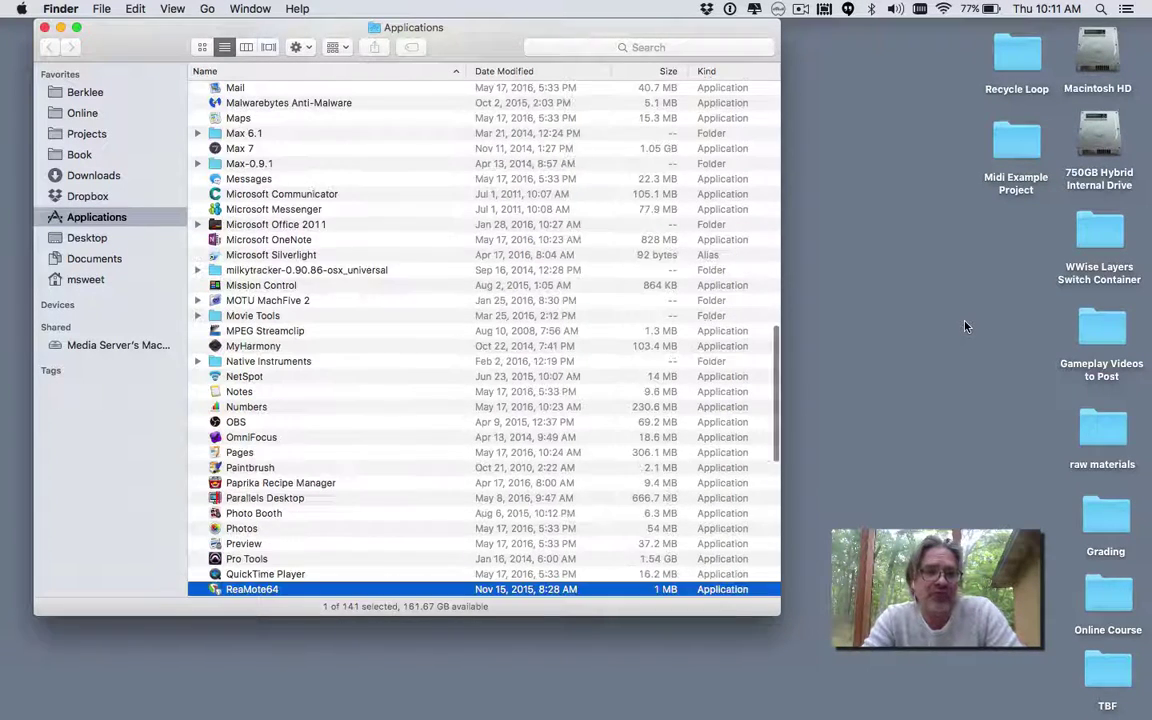
key(Up)
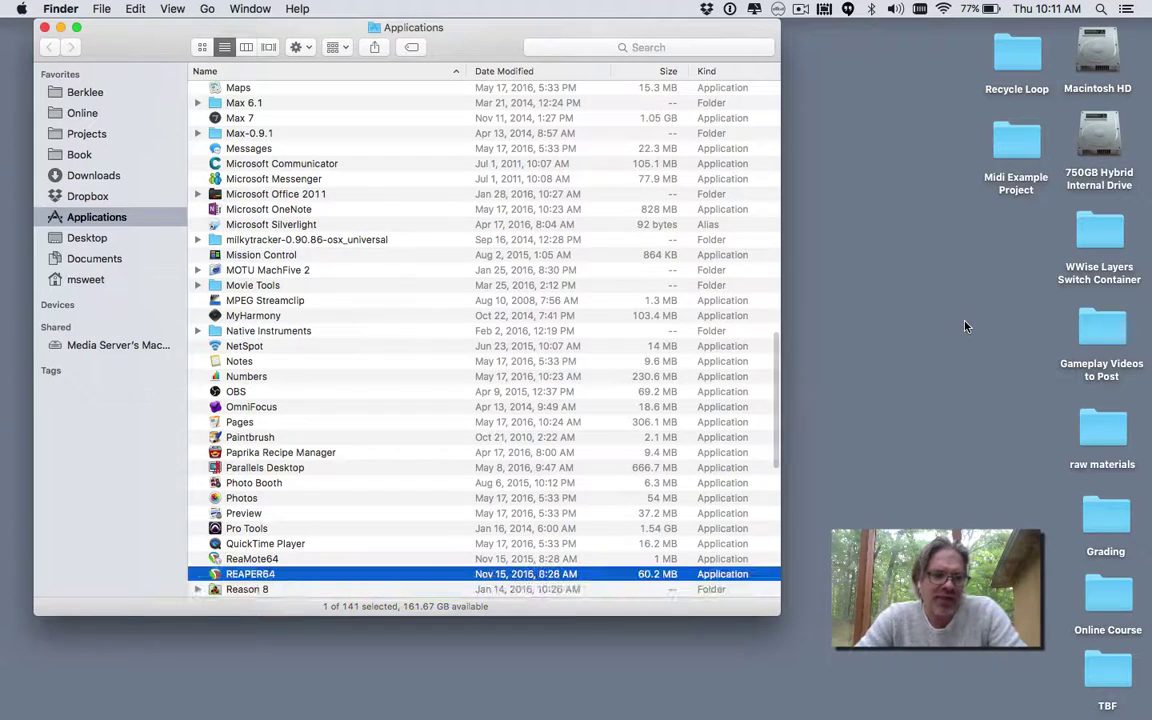
key(Down)
key(Down)
key(Down)
key(Up)
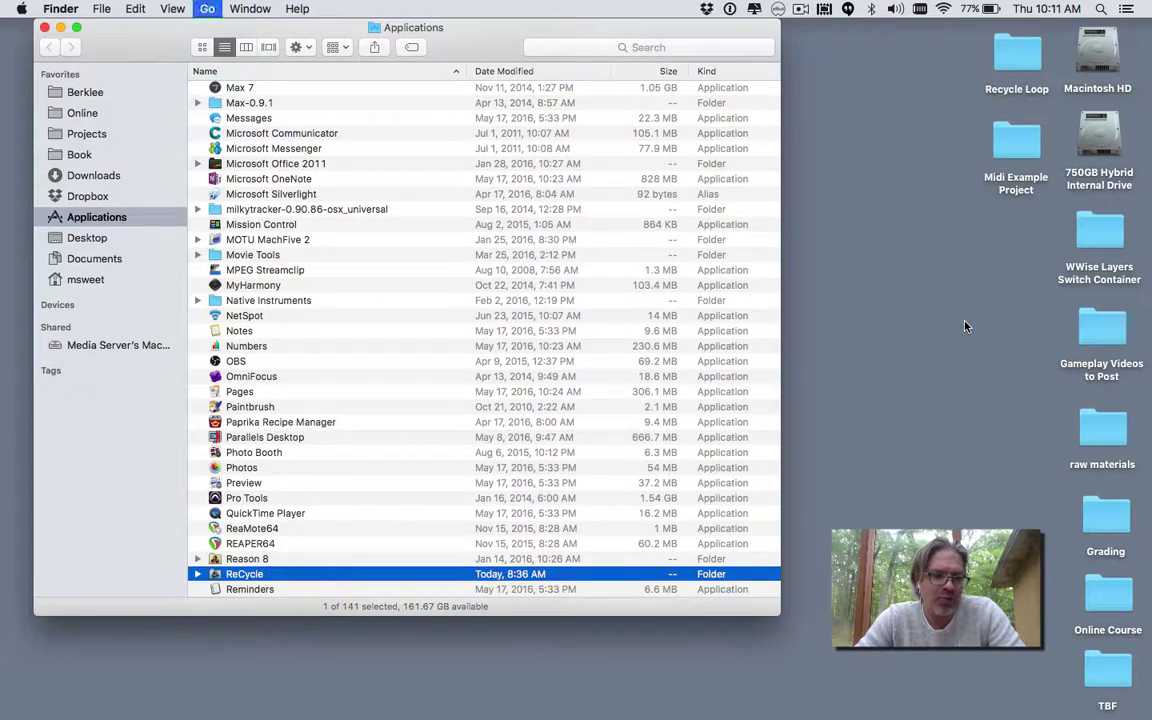
key(super+Down)
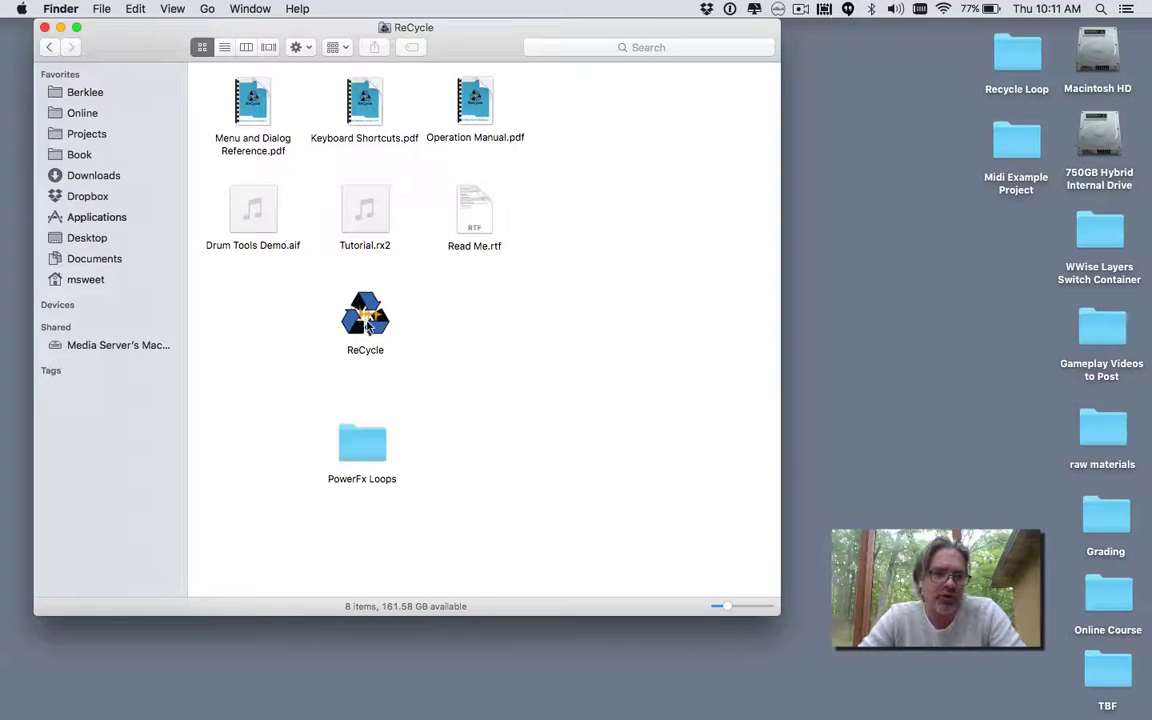
double_click(335, 298)
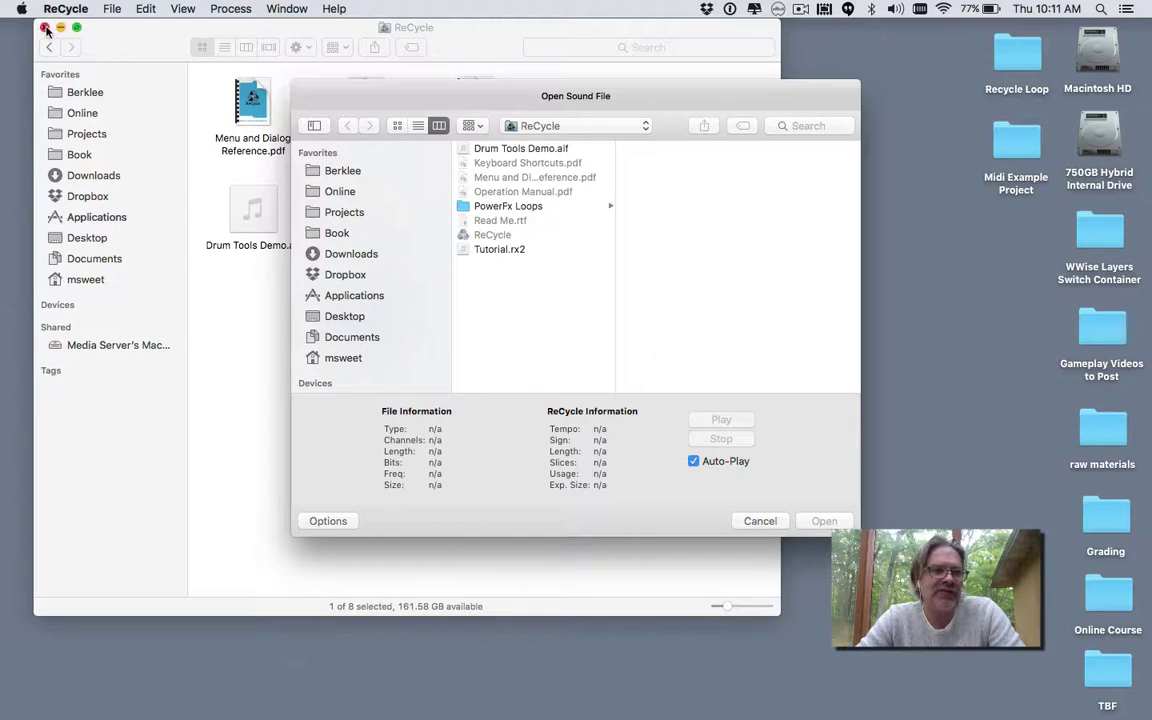
Step: Close the Finder window, then open Drum Tools Demo.aif and accept both prompts
click(45, 27)
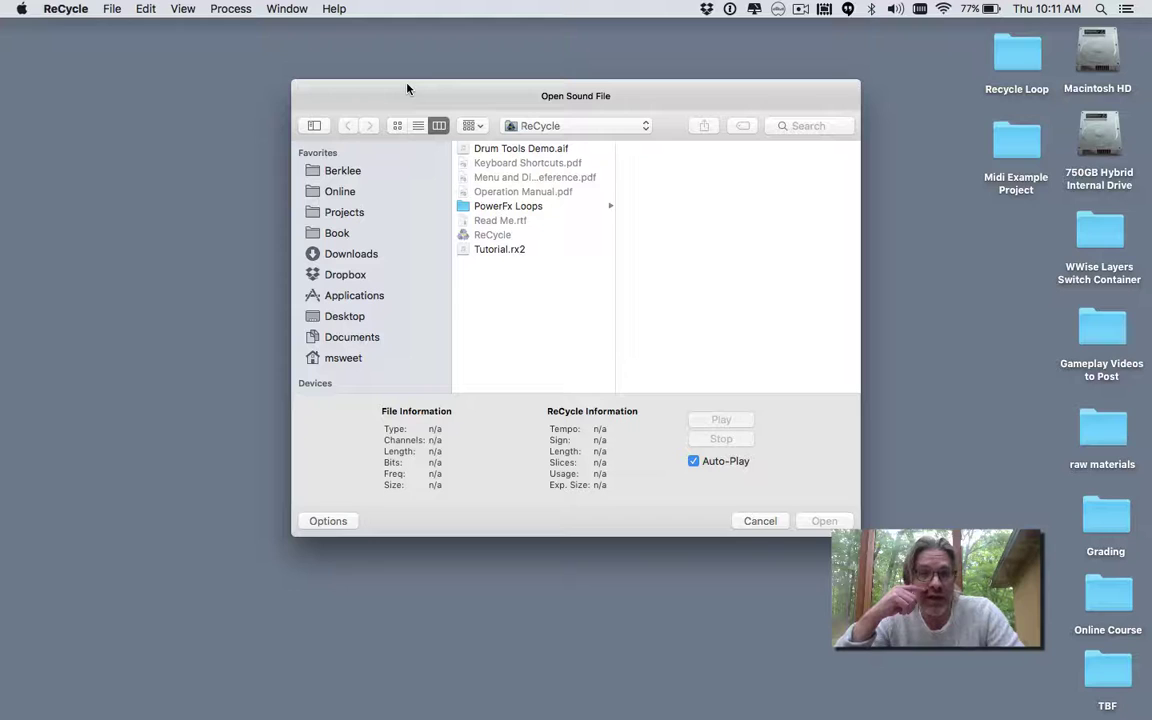
click(507, 148)
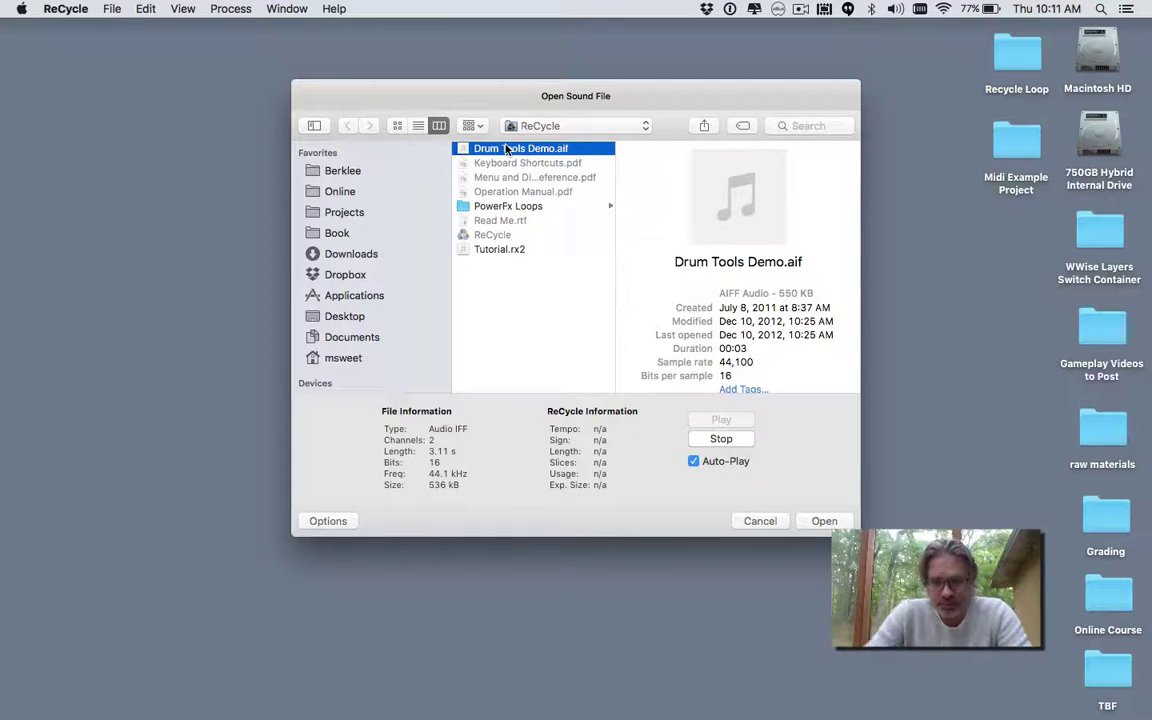
click(836, 521)
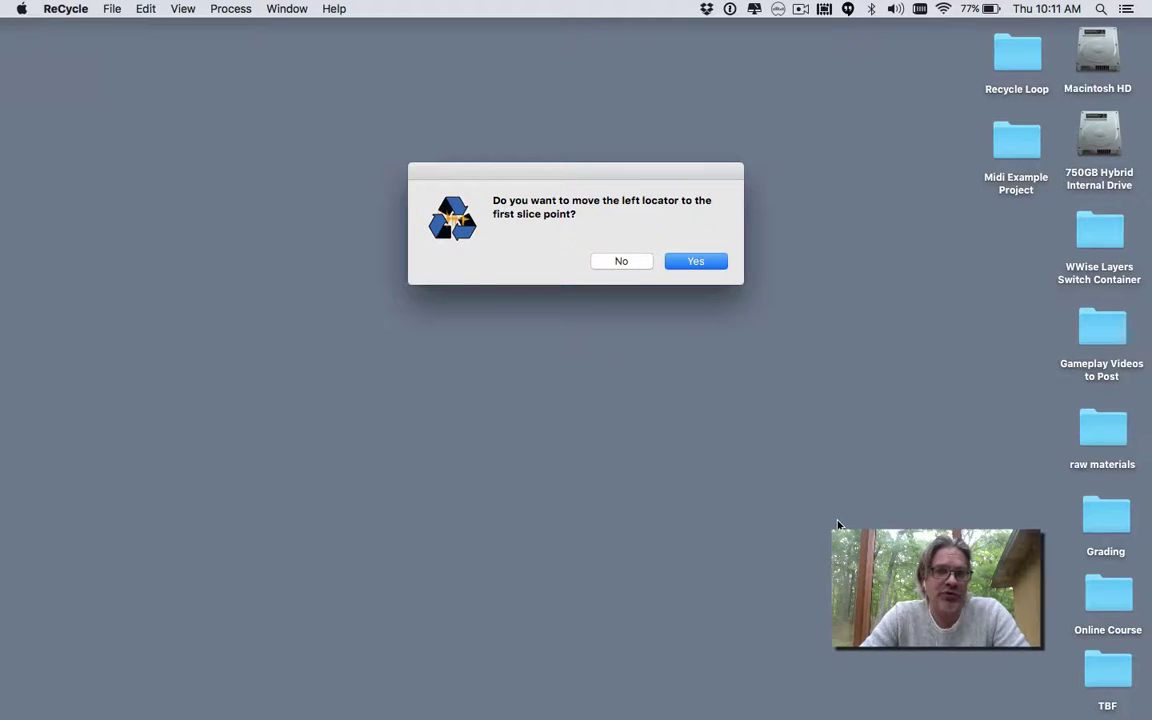
key(Return)
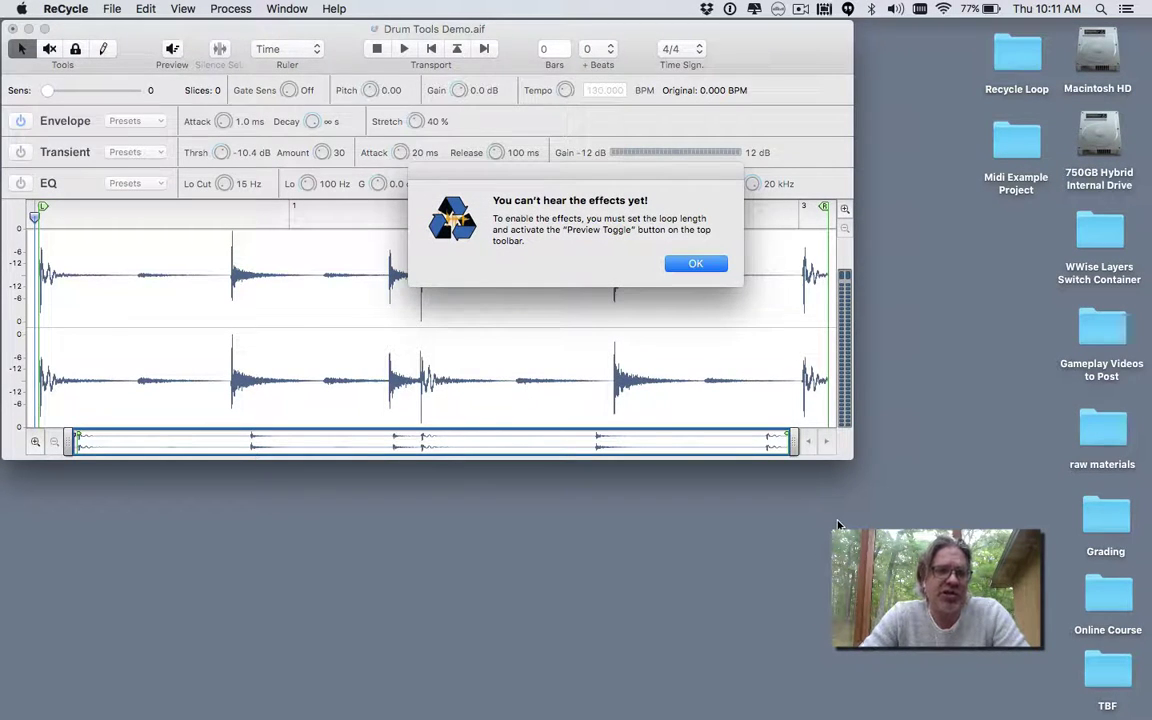
key(Return)
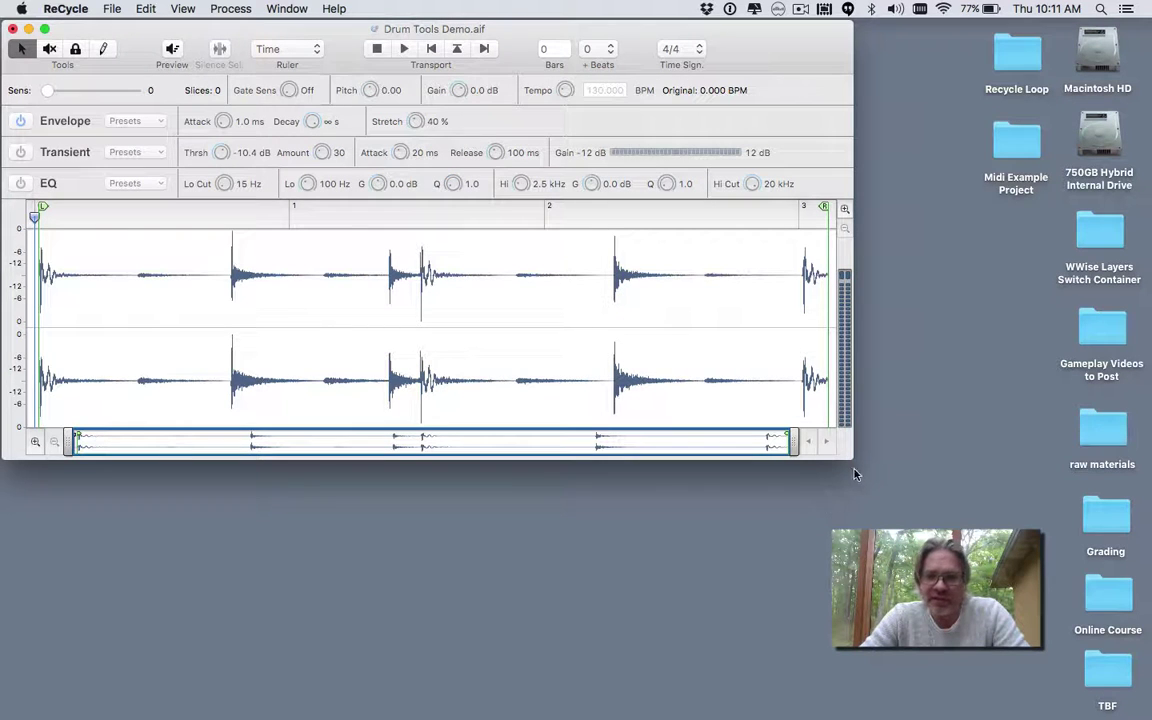
Step: Enlarge the editor, end the loop before the final hit, set 1 bar (80.185 BPM), and audition
drag(848, 458, 981, 655)
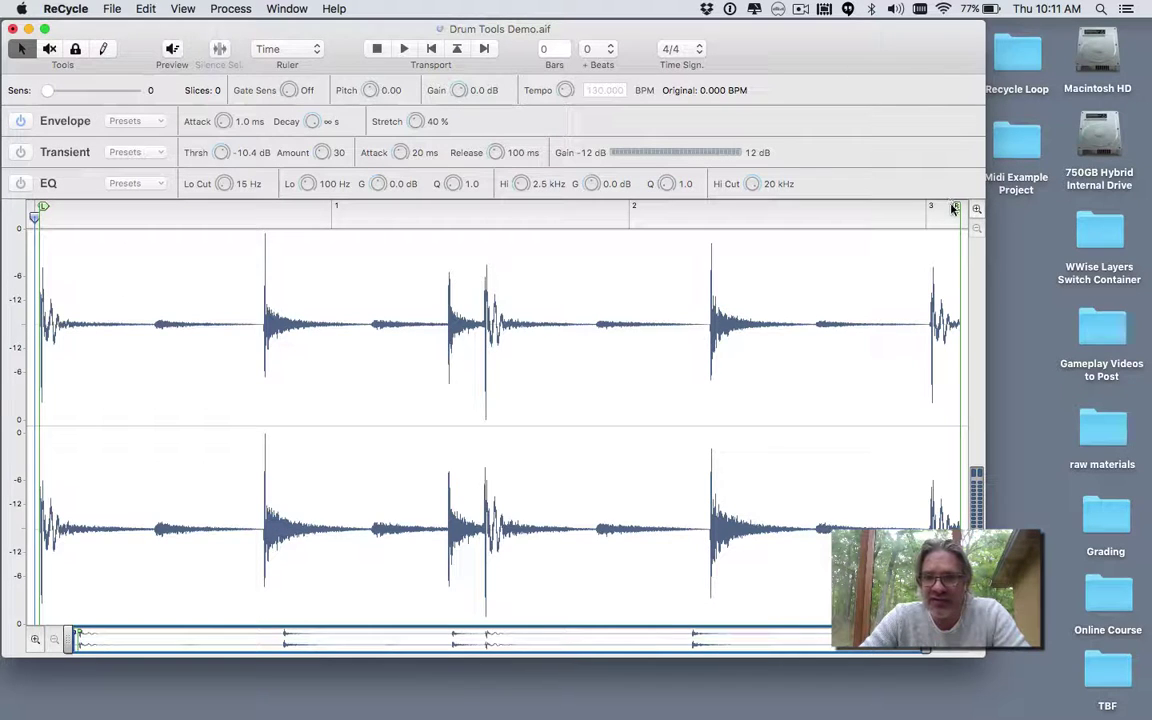
drag(955, 208, 926, 213)
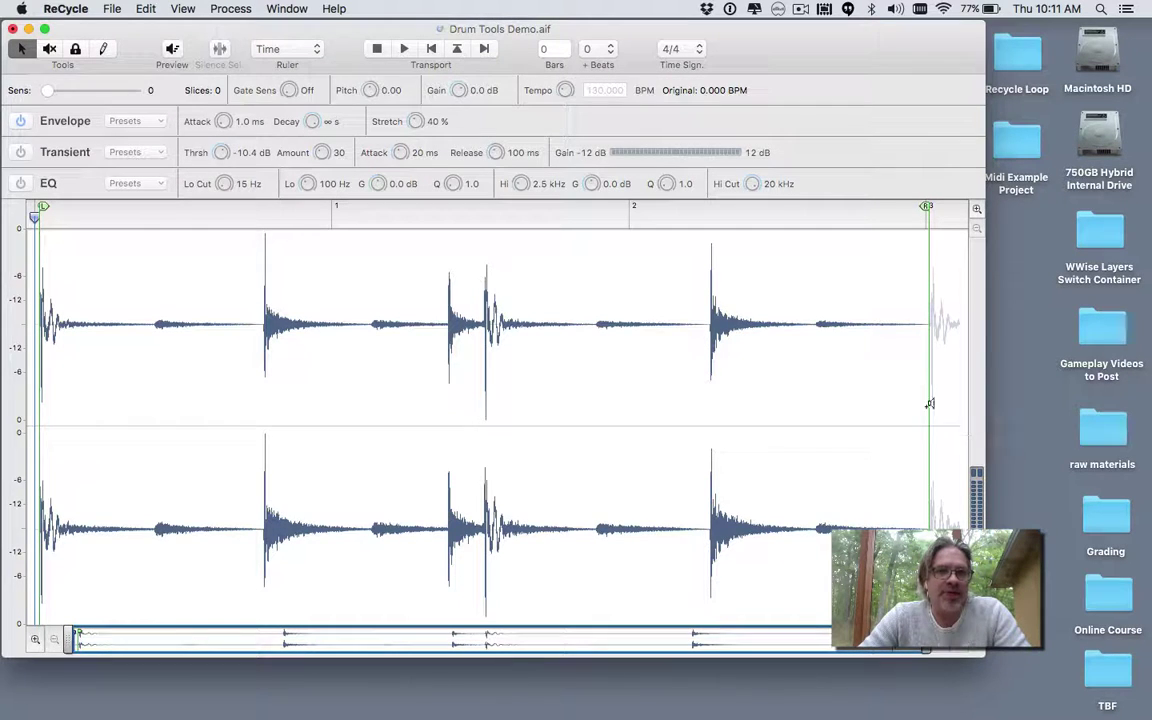
click(550, 48)
key(BackSpace)
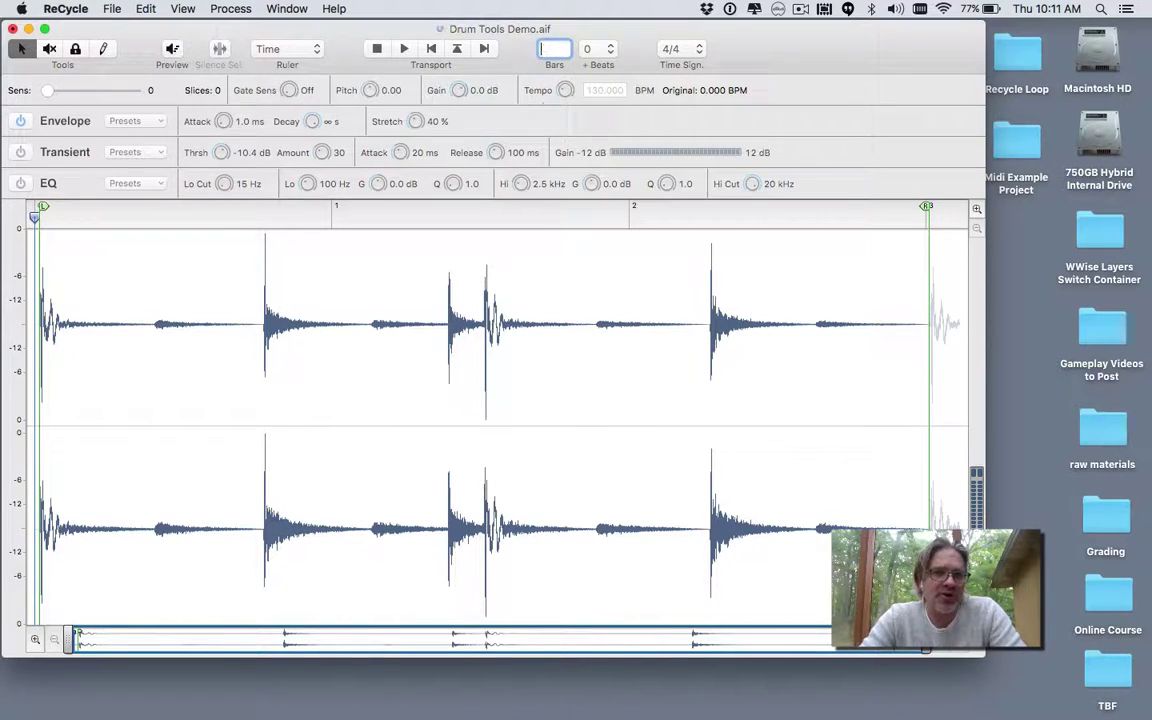
click(405, 49)
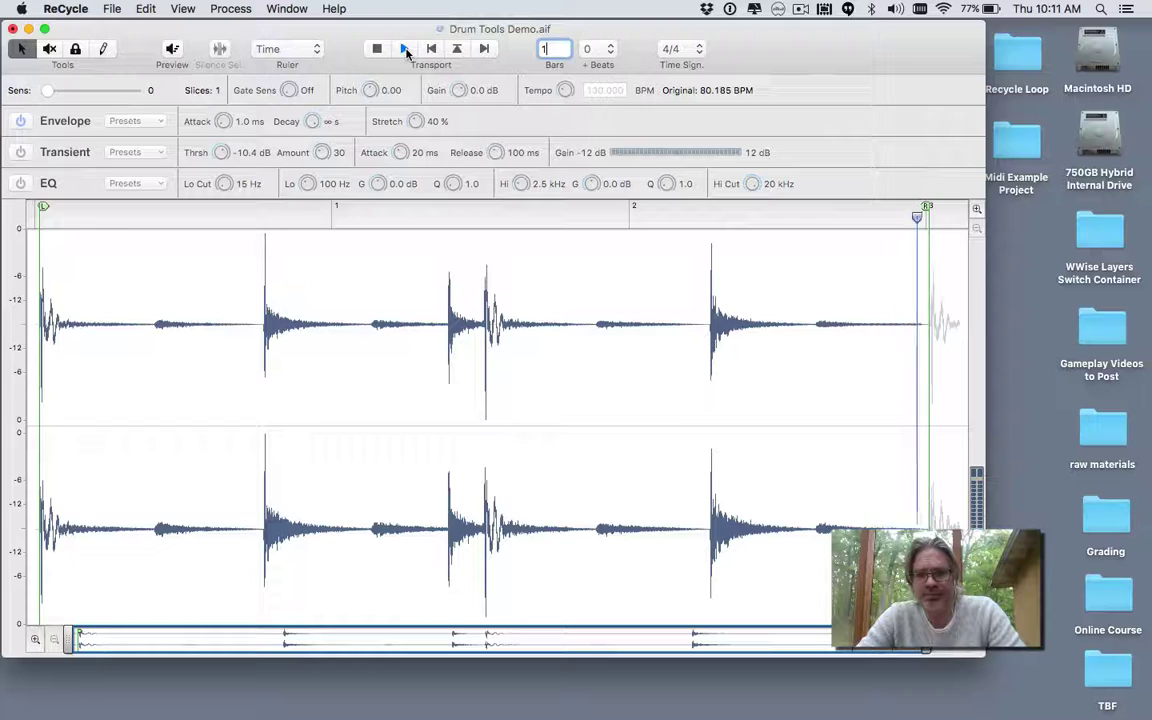
click(377, 49)
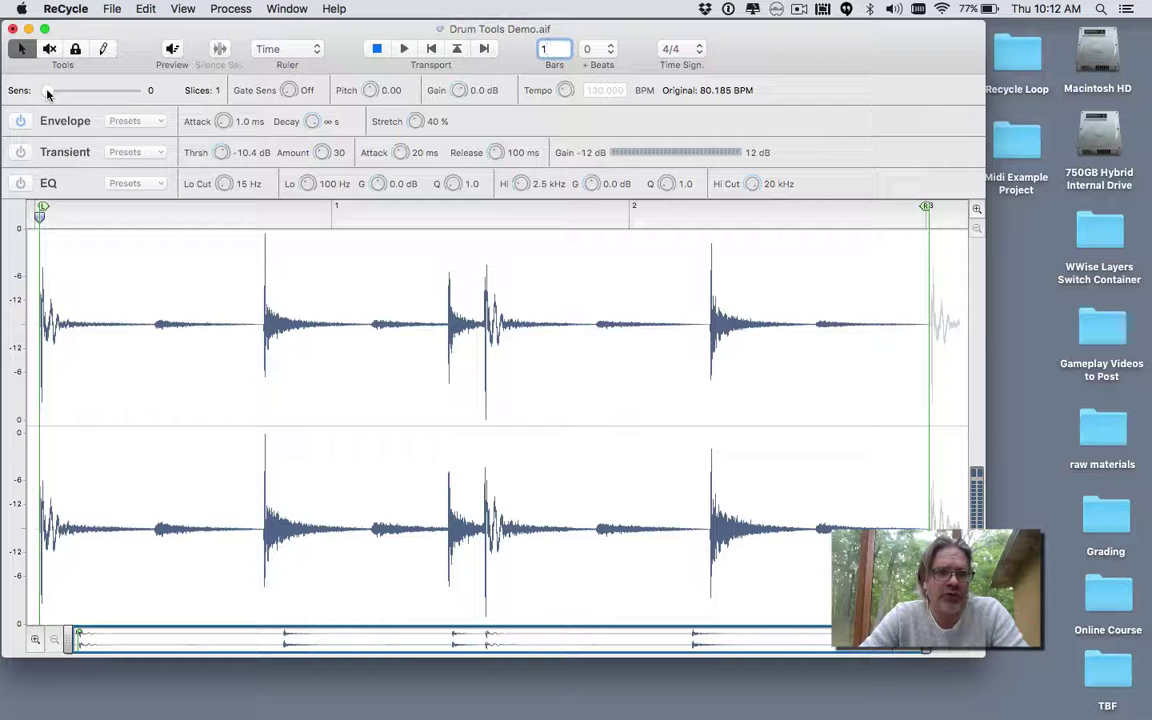
Step: Raise sensitivity to 82 for 9 slices, auditioning slices and adding then deleting a test slice
mouse_move(47, 93)
mouse_down()
mouse_move(150, 93)
mouse_move(101, 99)
mouse_move(119, 97)
mouse_up()
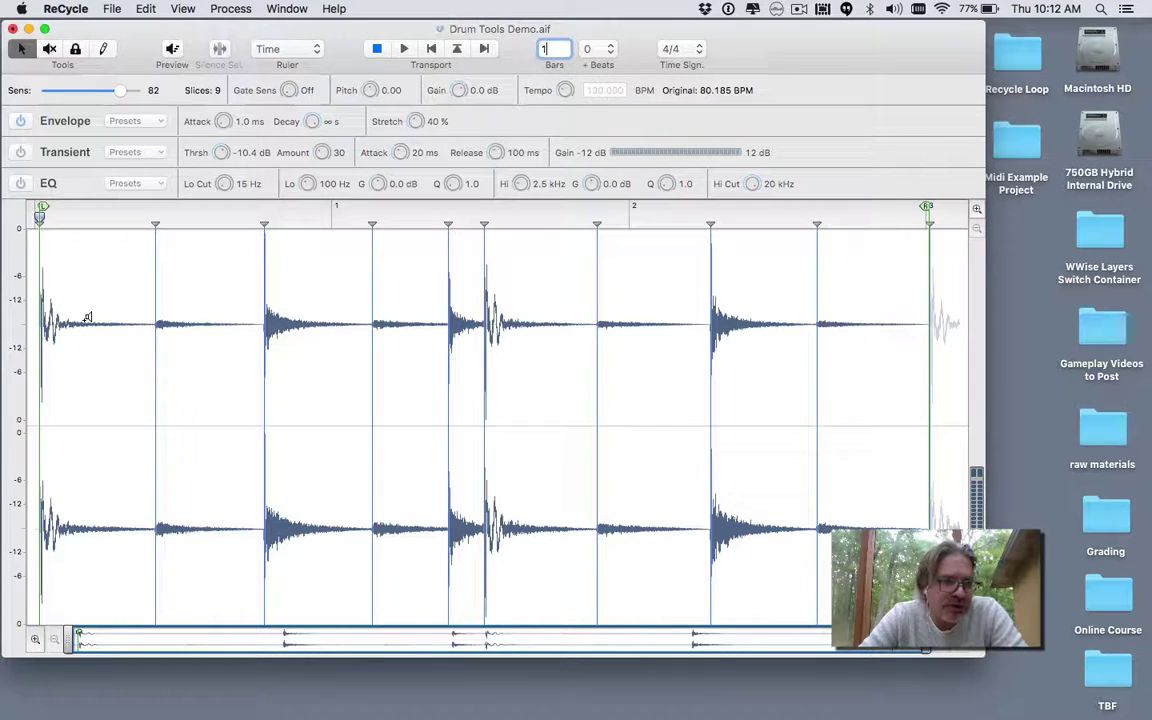
click(202, 310)
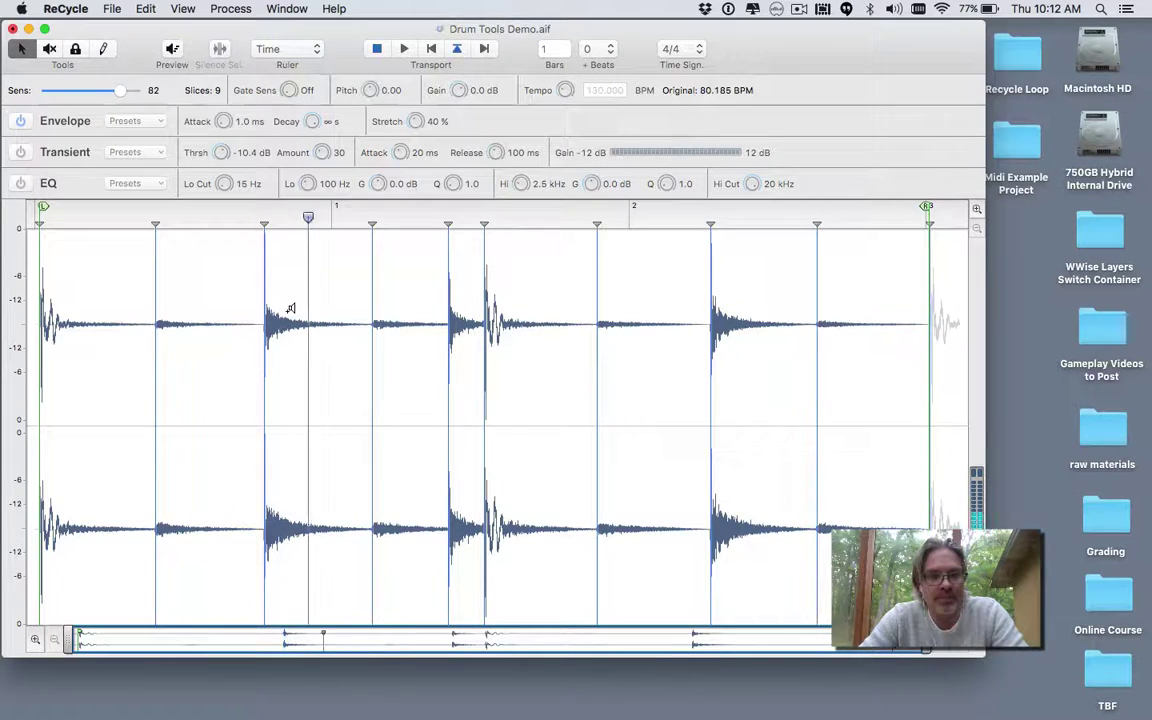
click(394, 298)
click(455, 300)
alt+click(532, 312)
key(Delete)
click(636, 303)
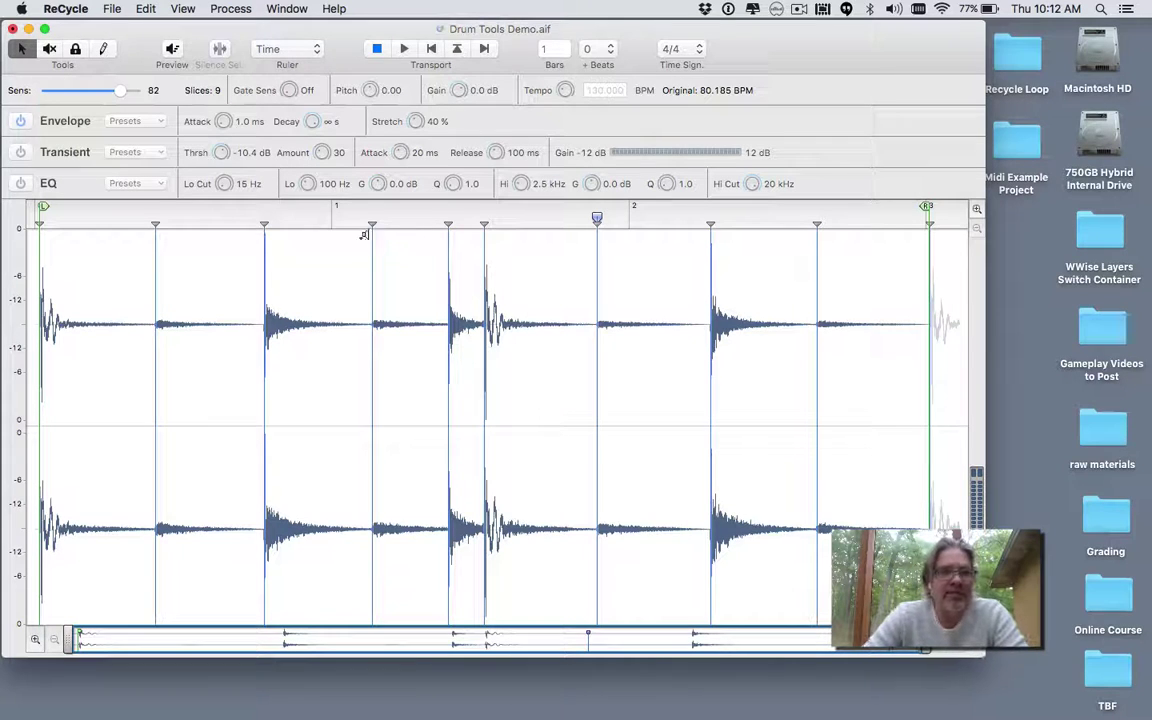
click(110, 8)
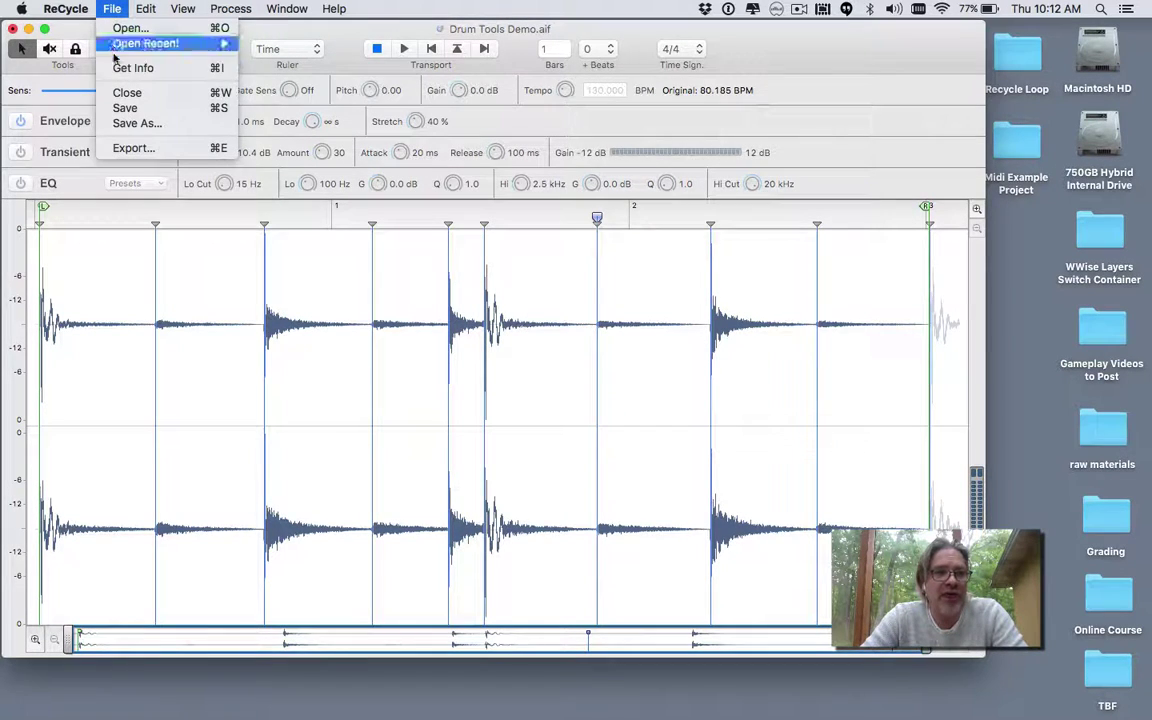
Step: Export the slices as Wave File into the Recycle Loop folder with Export MIDI file checked
click(131, 149)
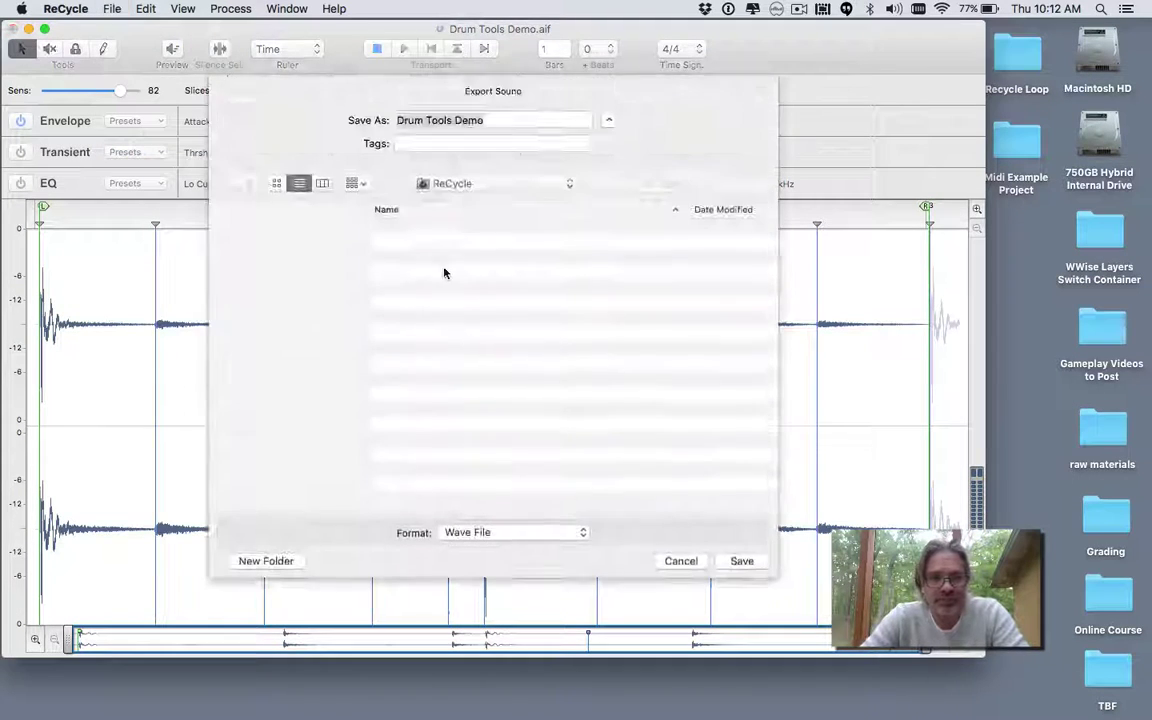
click(476, 532)
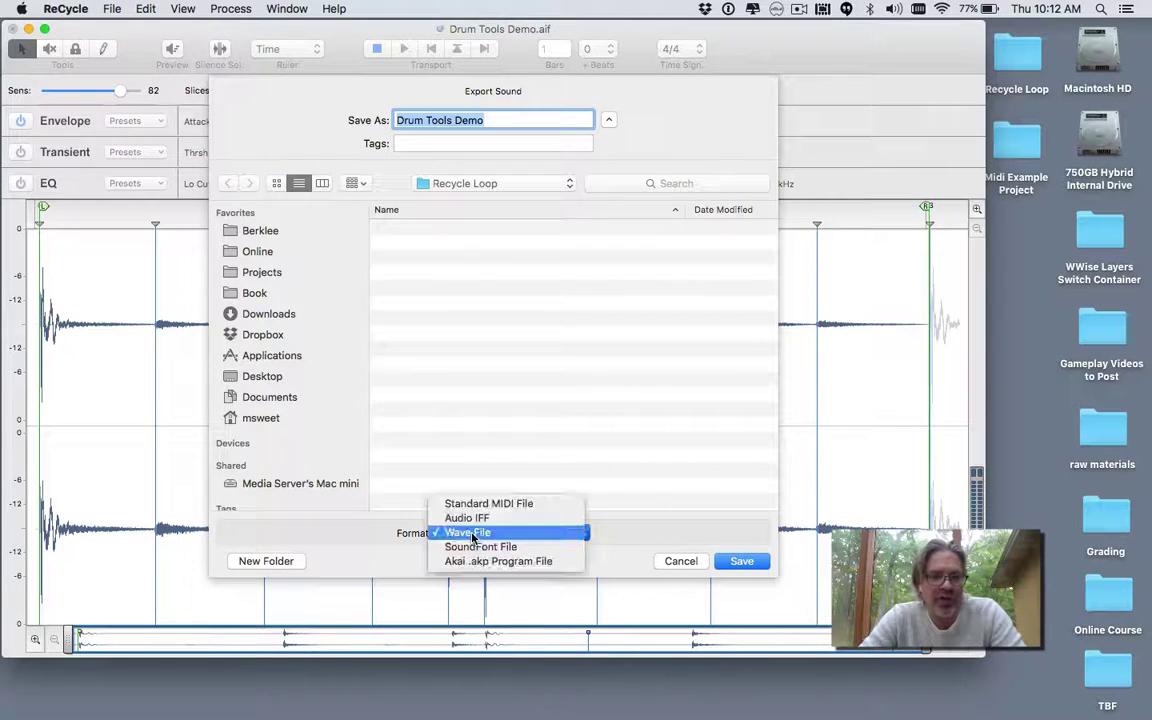
click(473, 537)
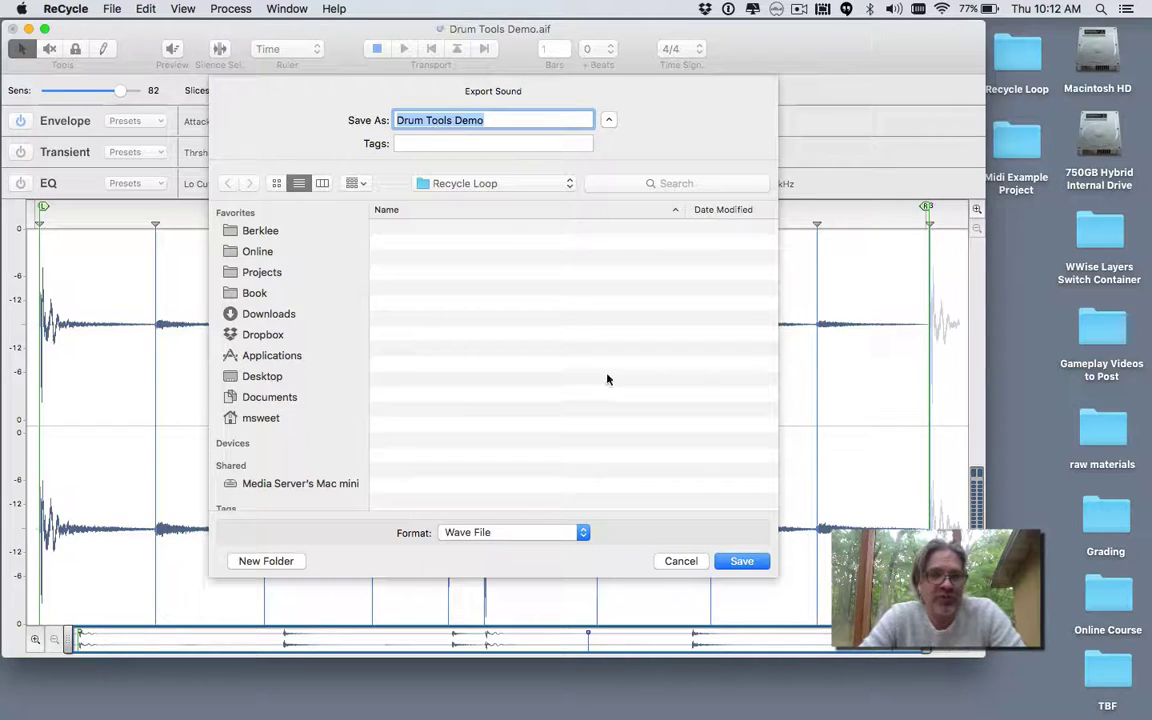
click(740, 561)
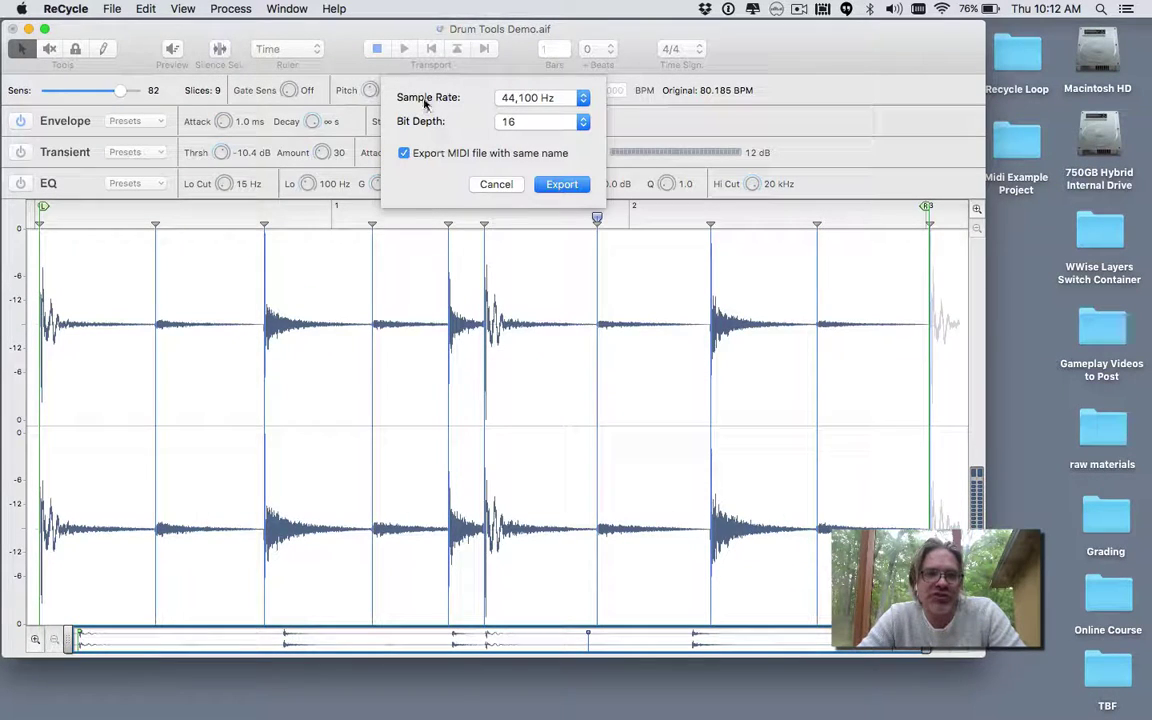
click(563, 185)
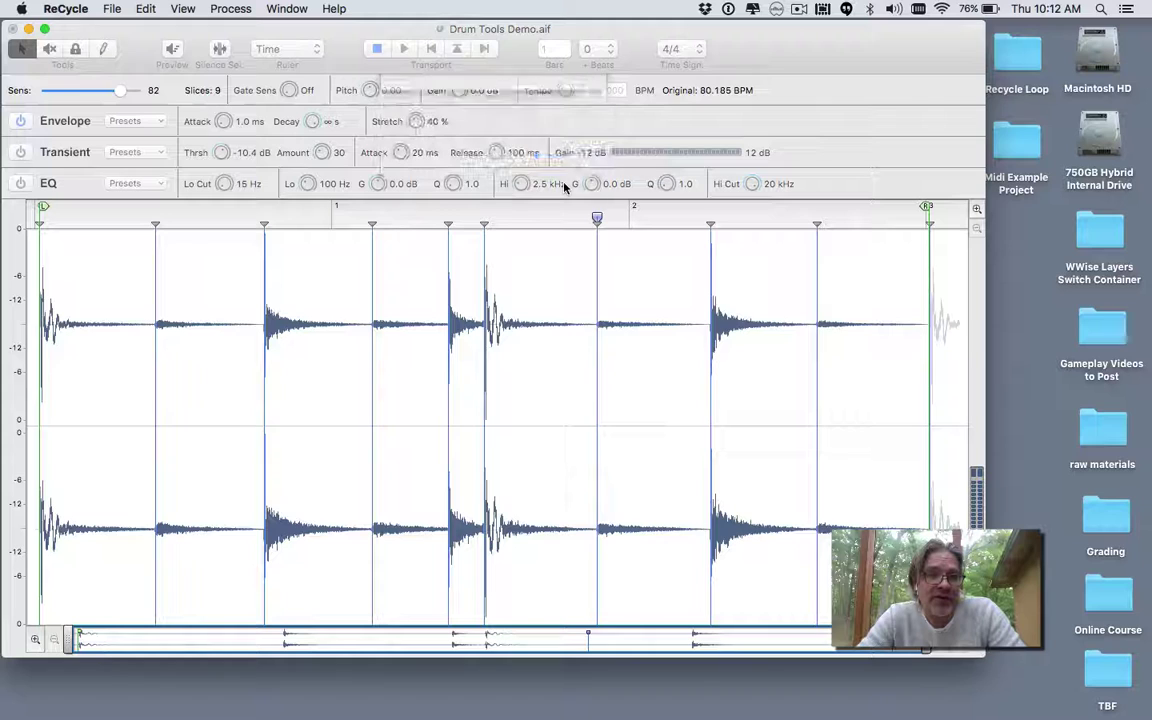
double_click(1024, 145)
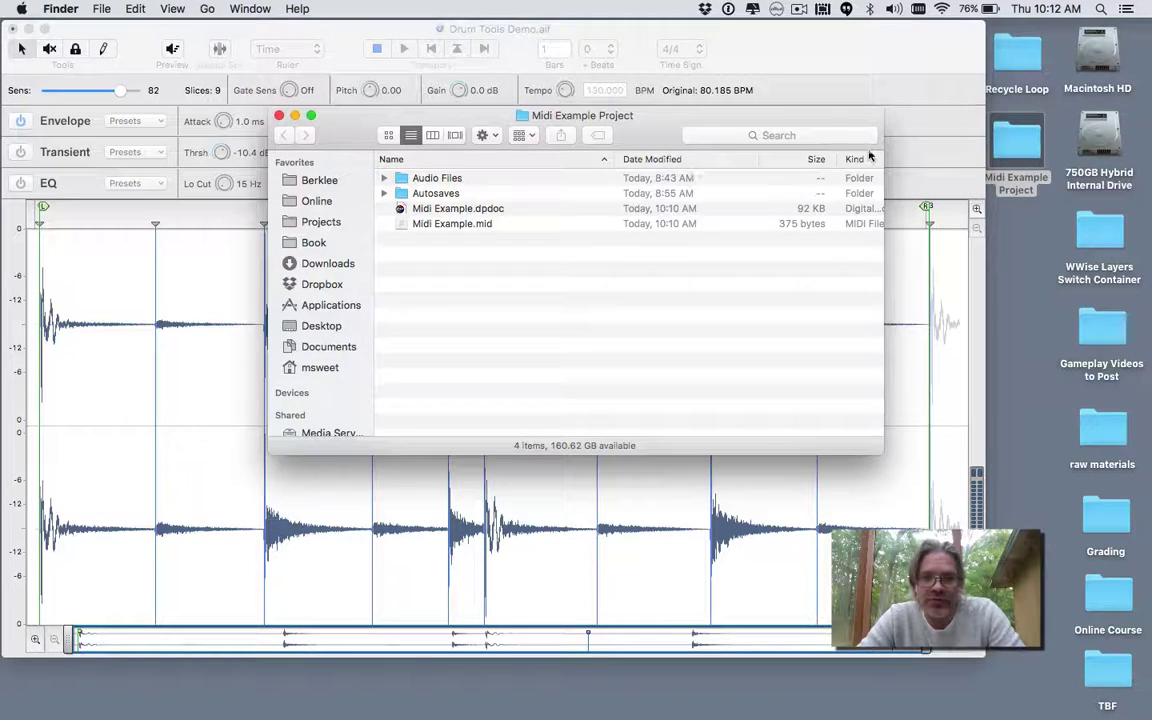
key(super+w)
double_click(1017, 55)
drag(662, 132, 651, 200)
click(490, 385)
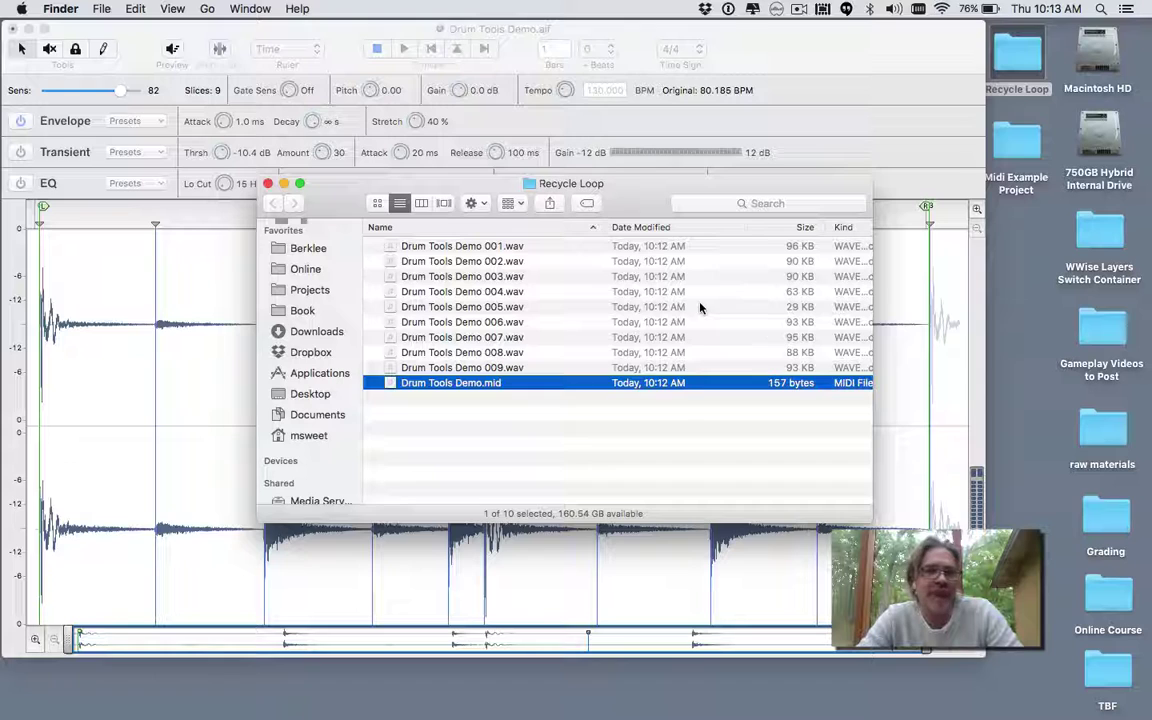
key(super+w)
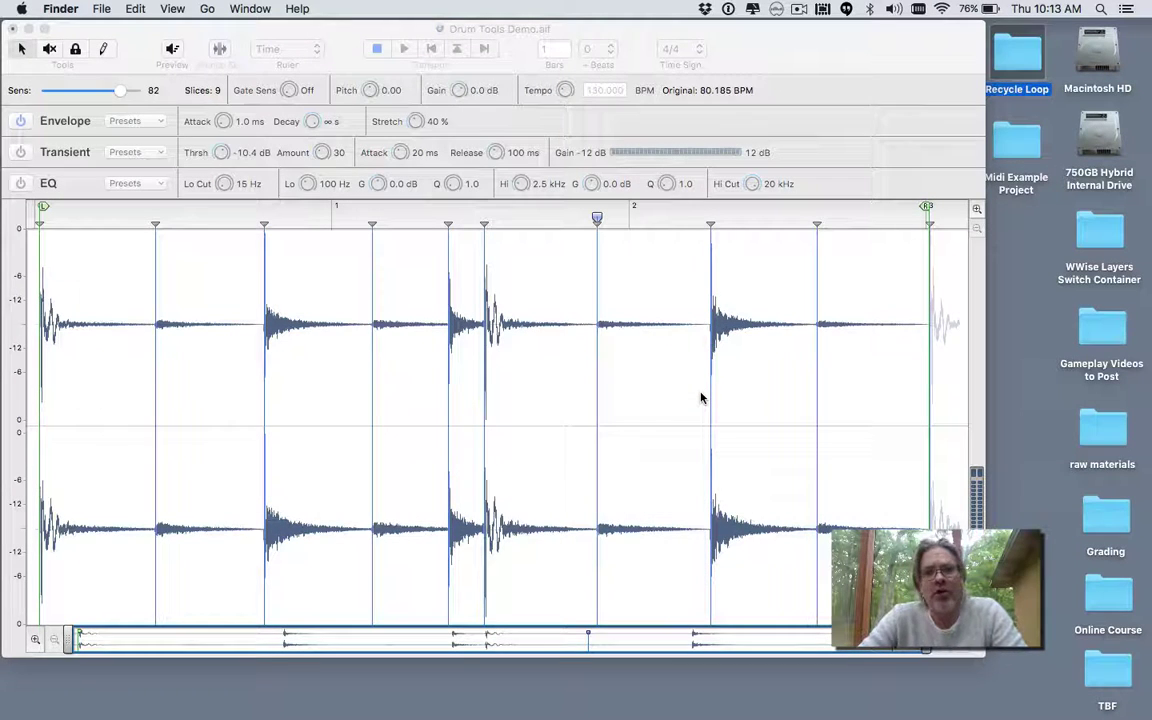